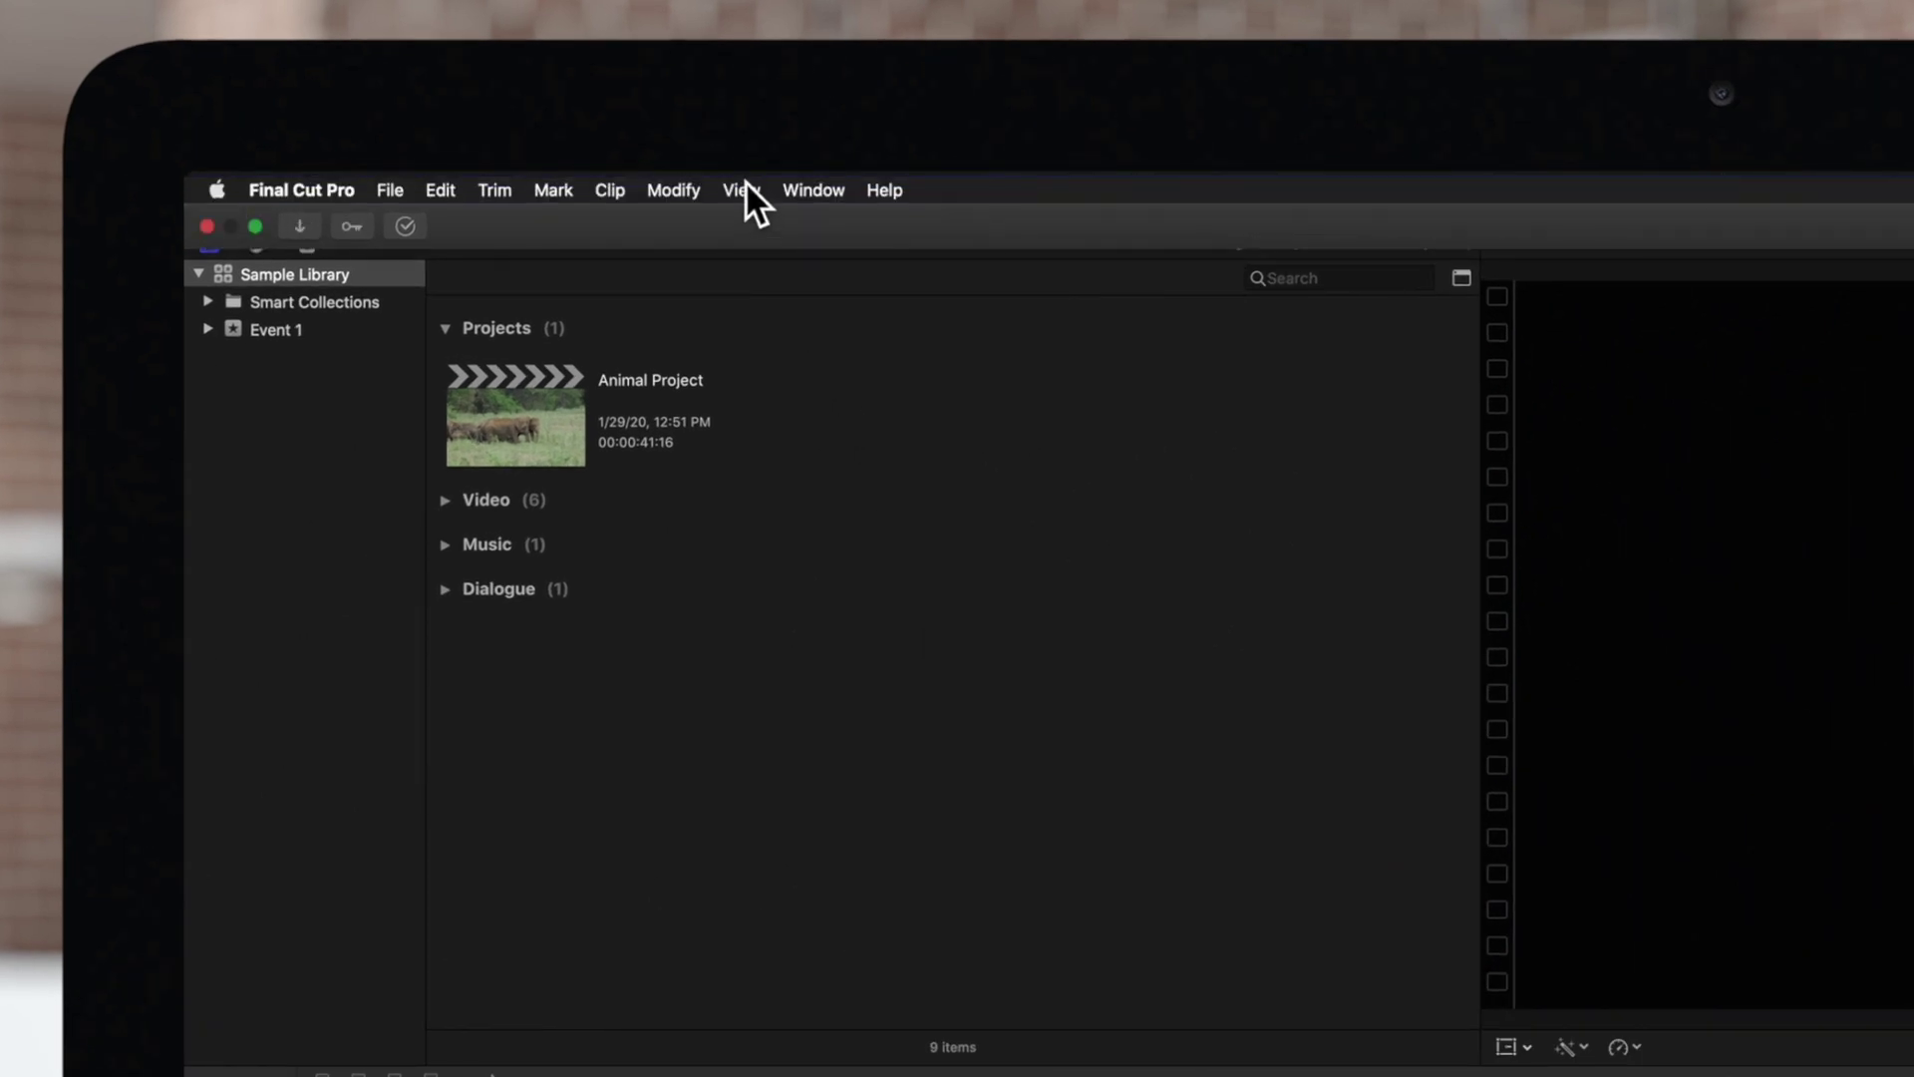
Step: Zoom the timeline in on Sea Turtle and back out, then park the playhead at 14:22
click(743, 191)
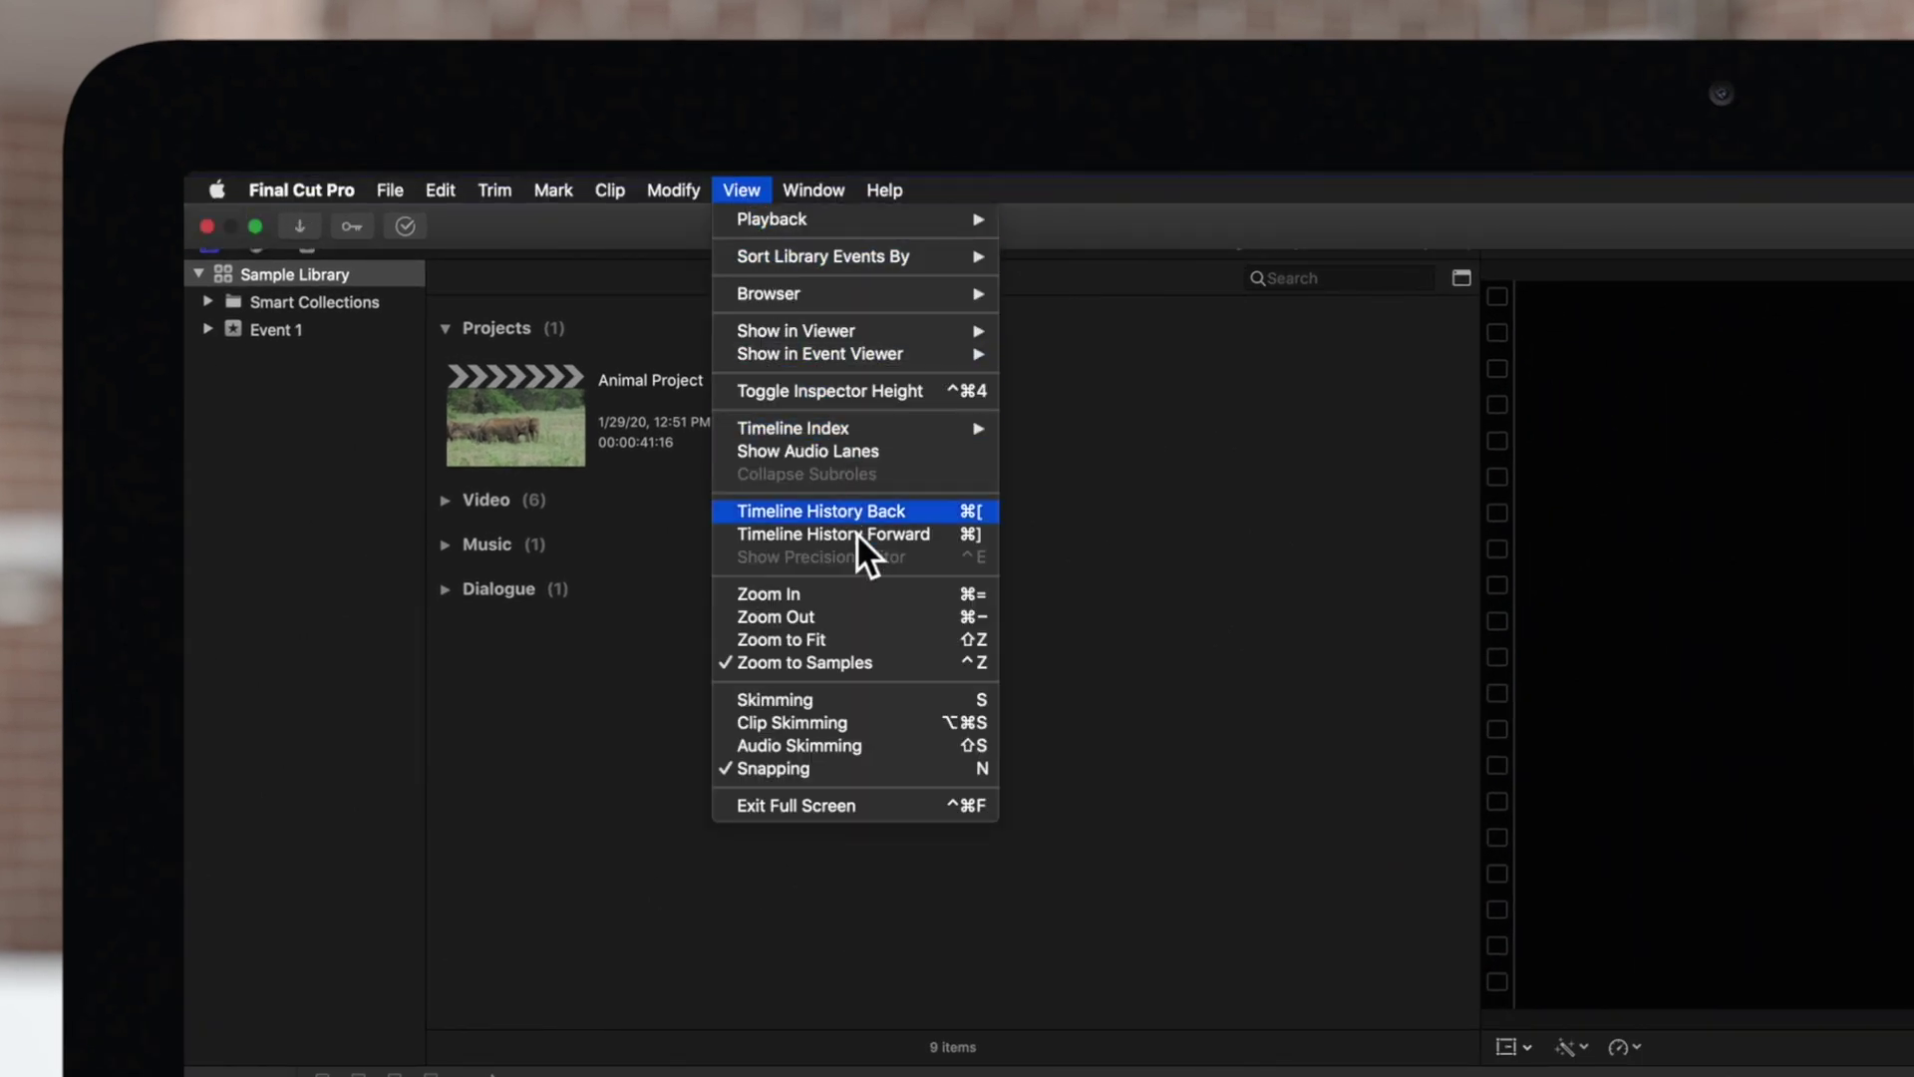
click(875, 620)
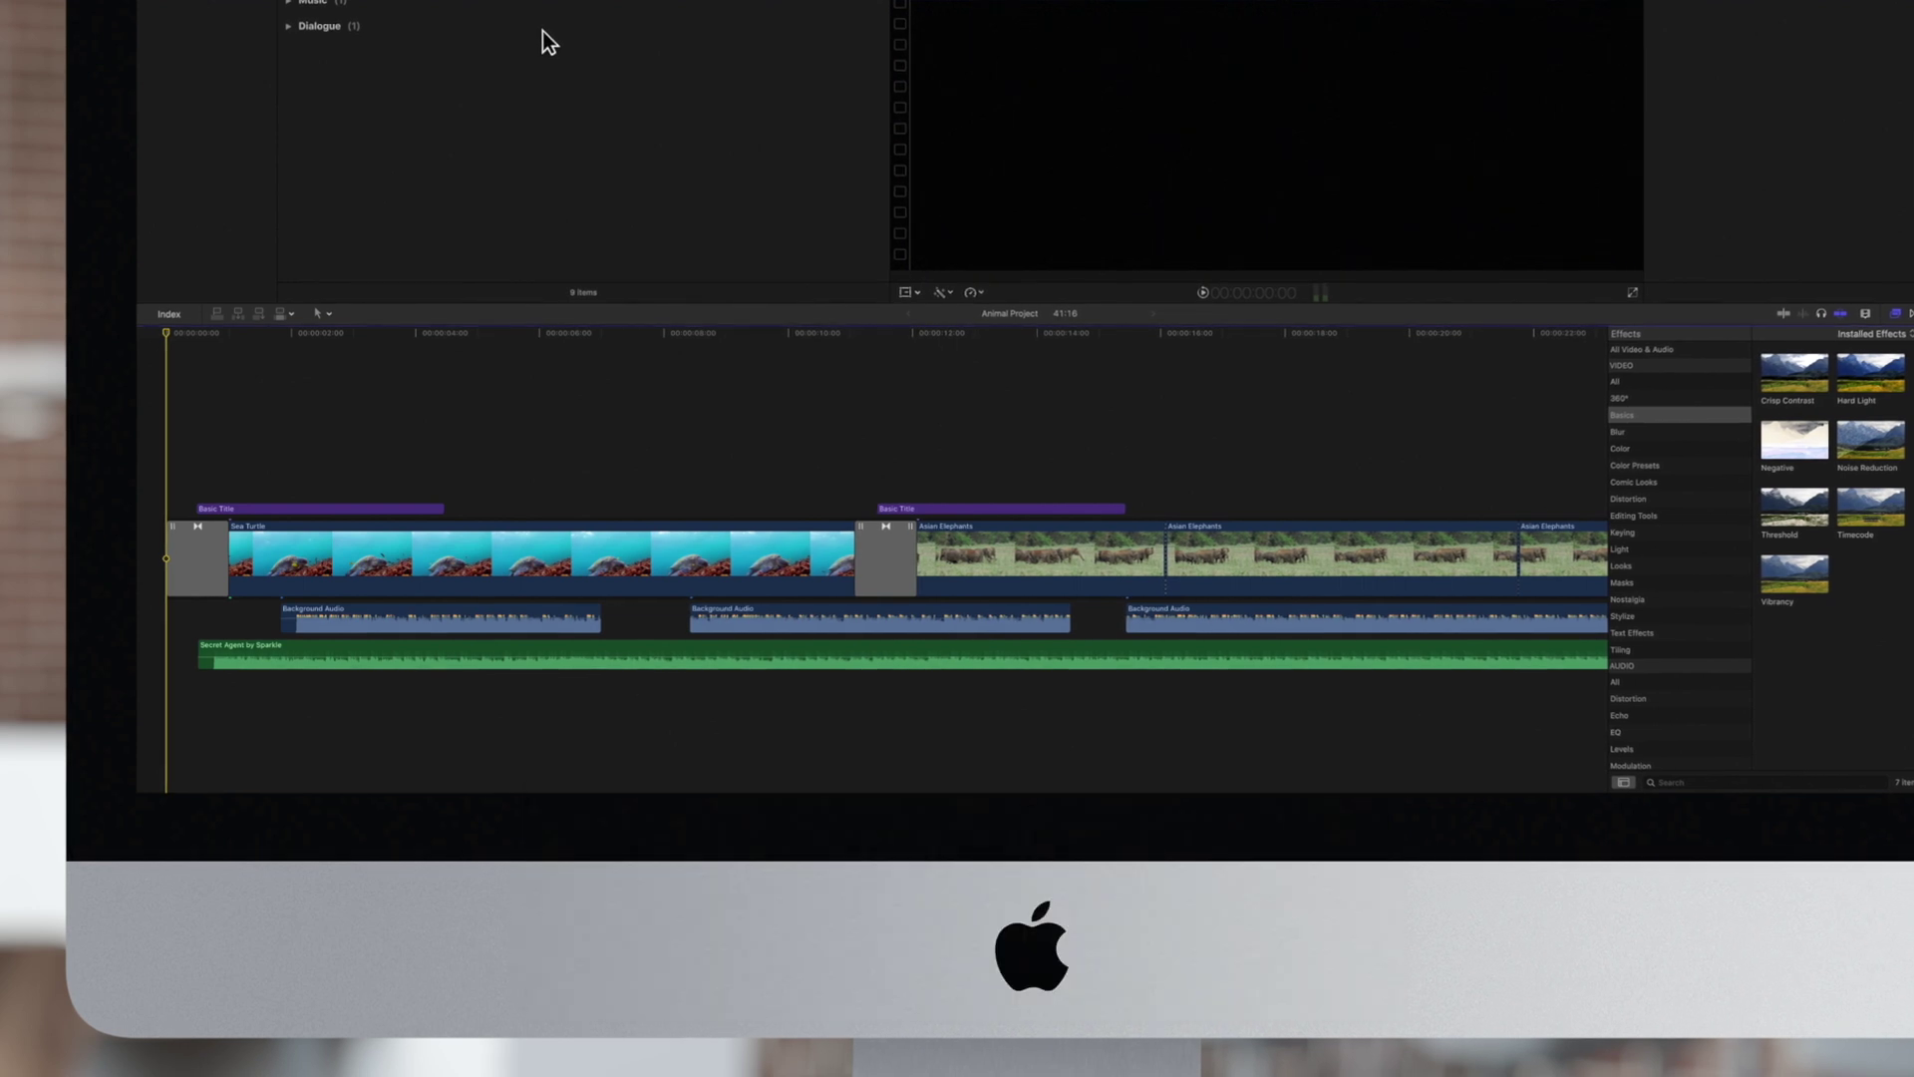
key(super+equal)
key(super+equal)
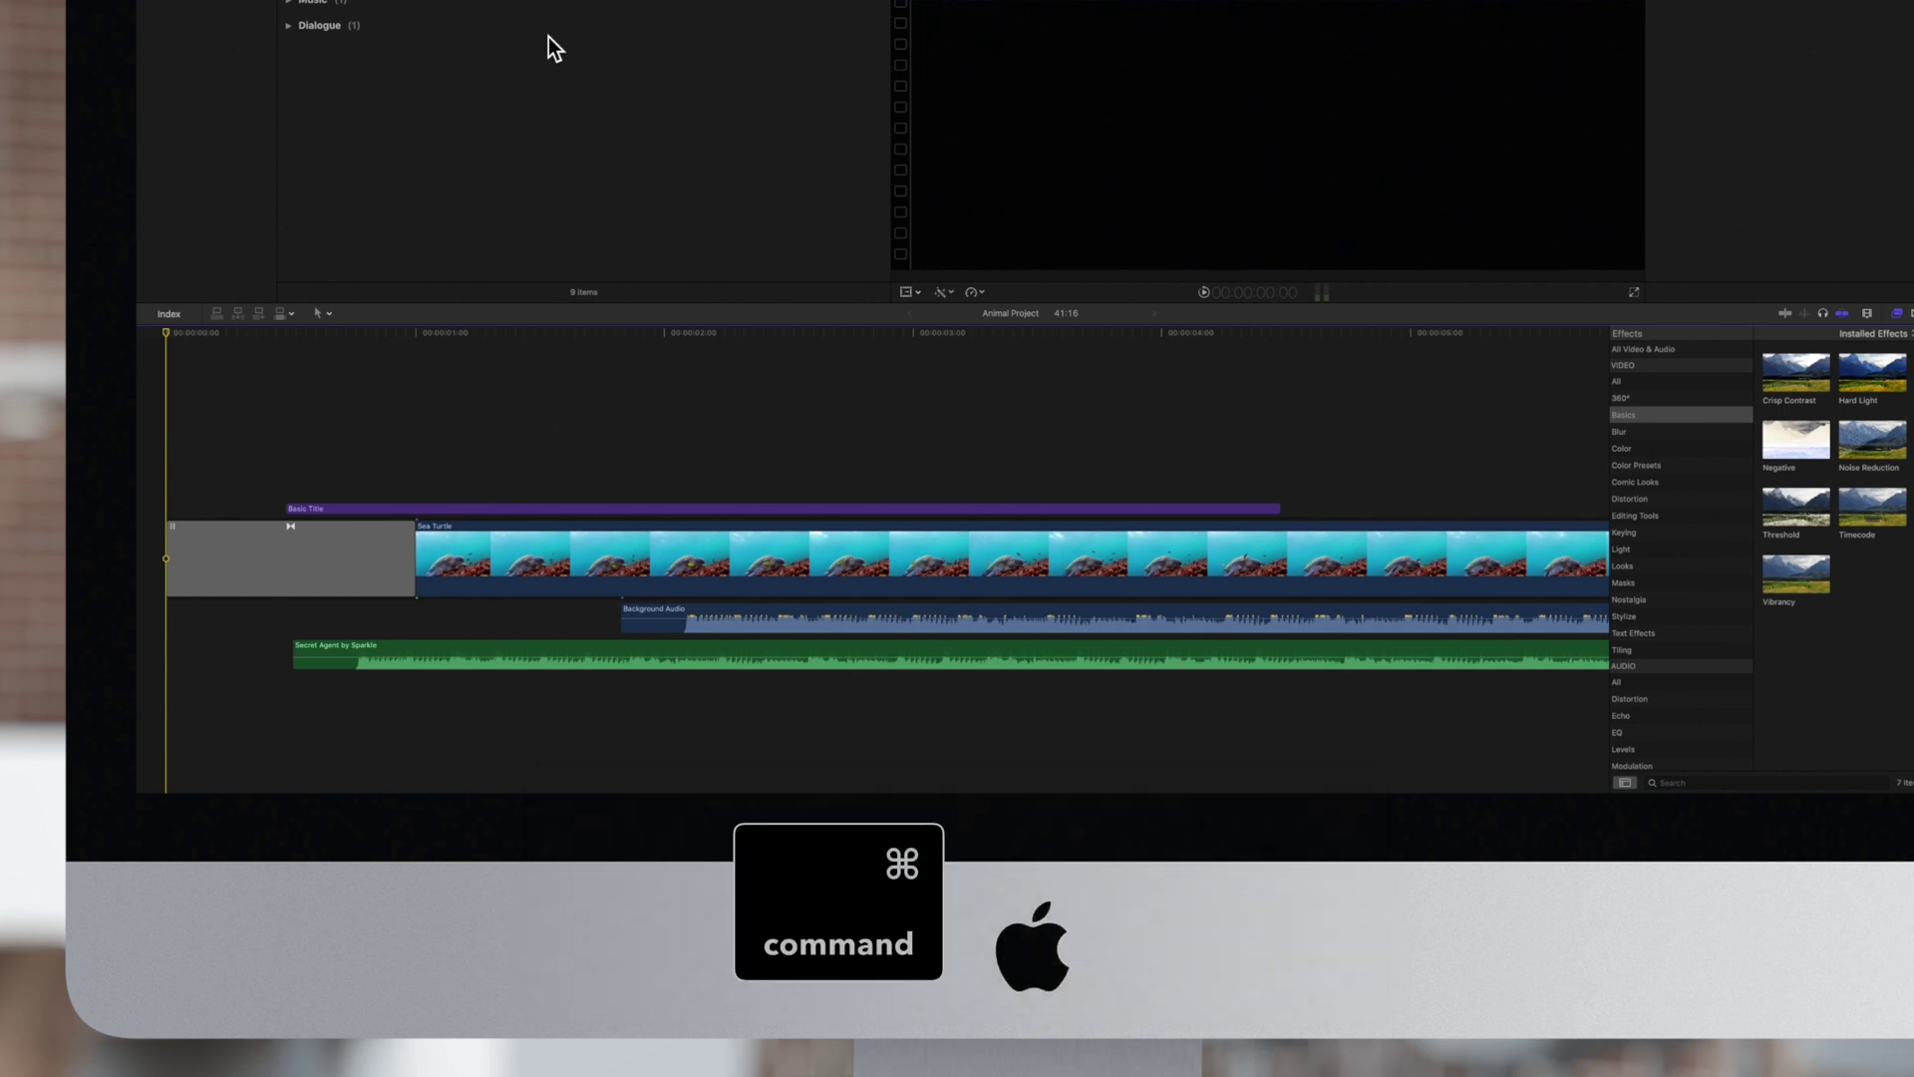
key(super+minus)
key(super+minus)
key(super+minus)
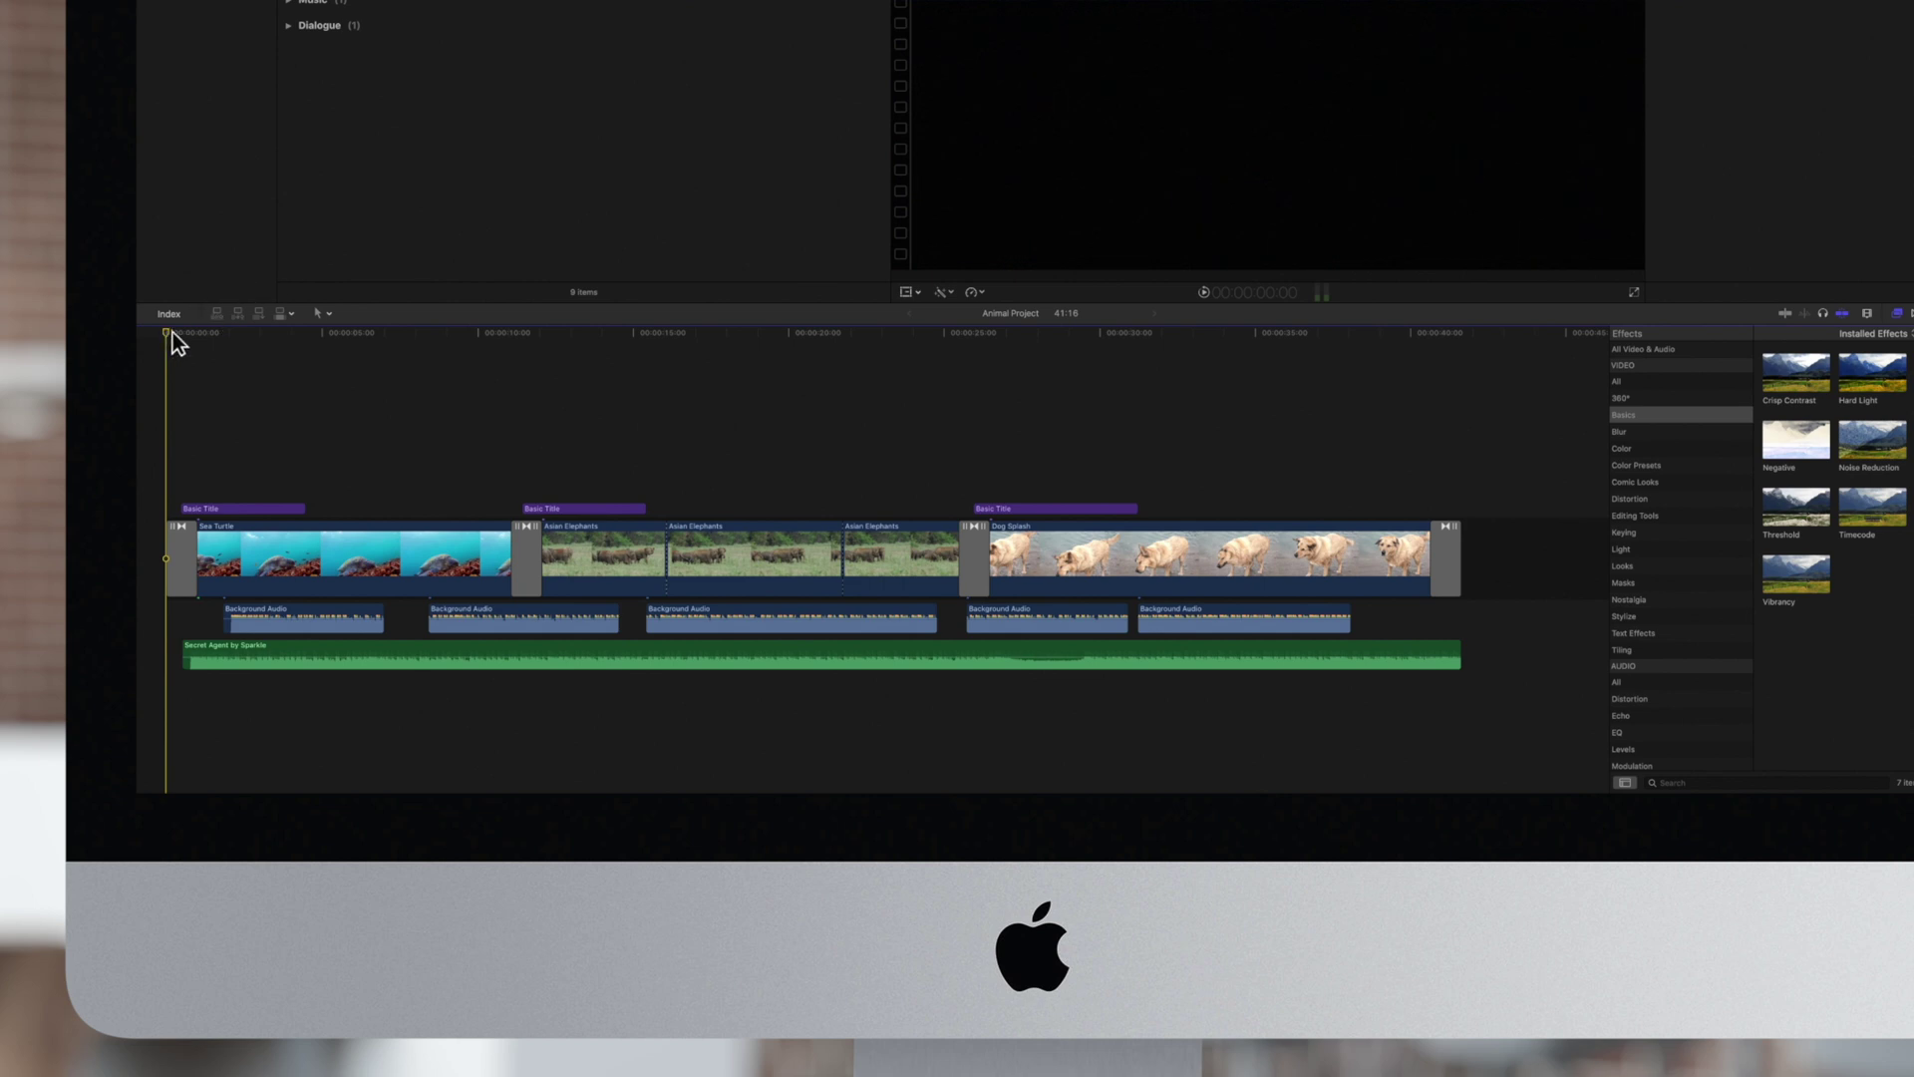
drag(168, 332, 630, 352)
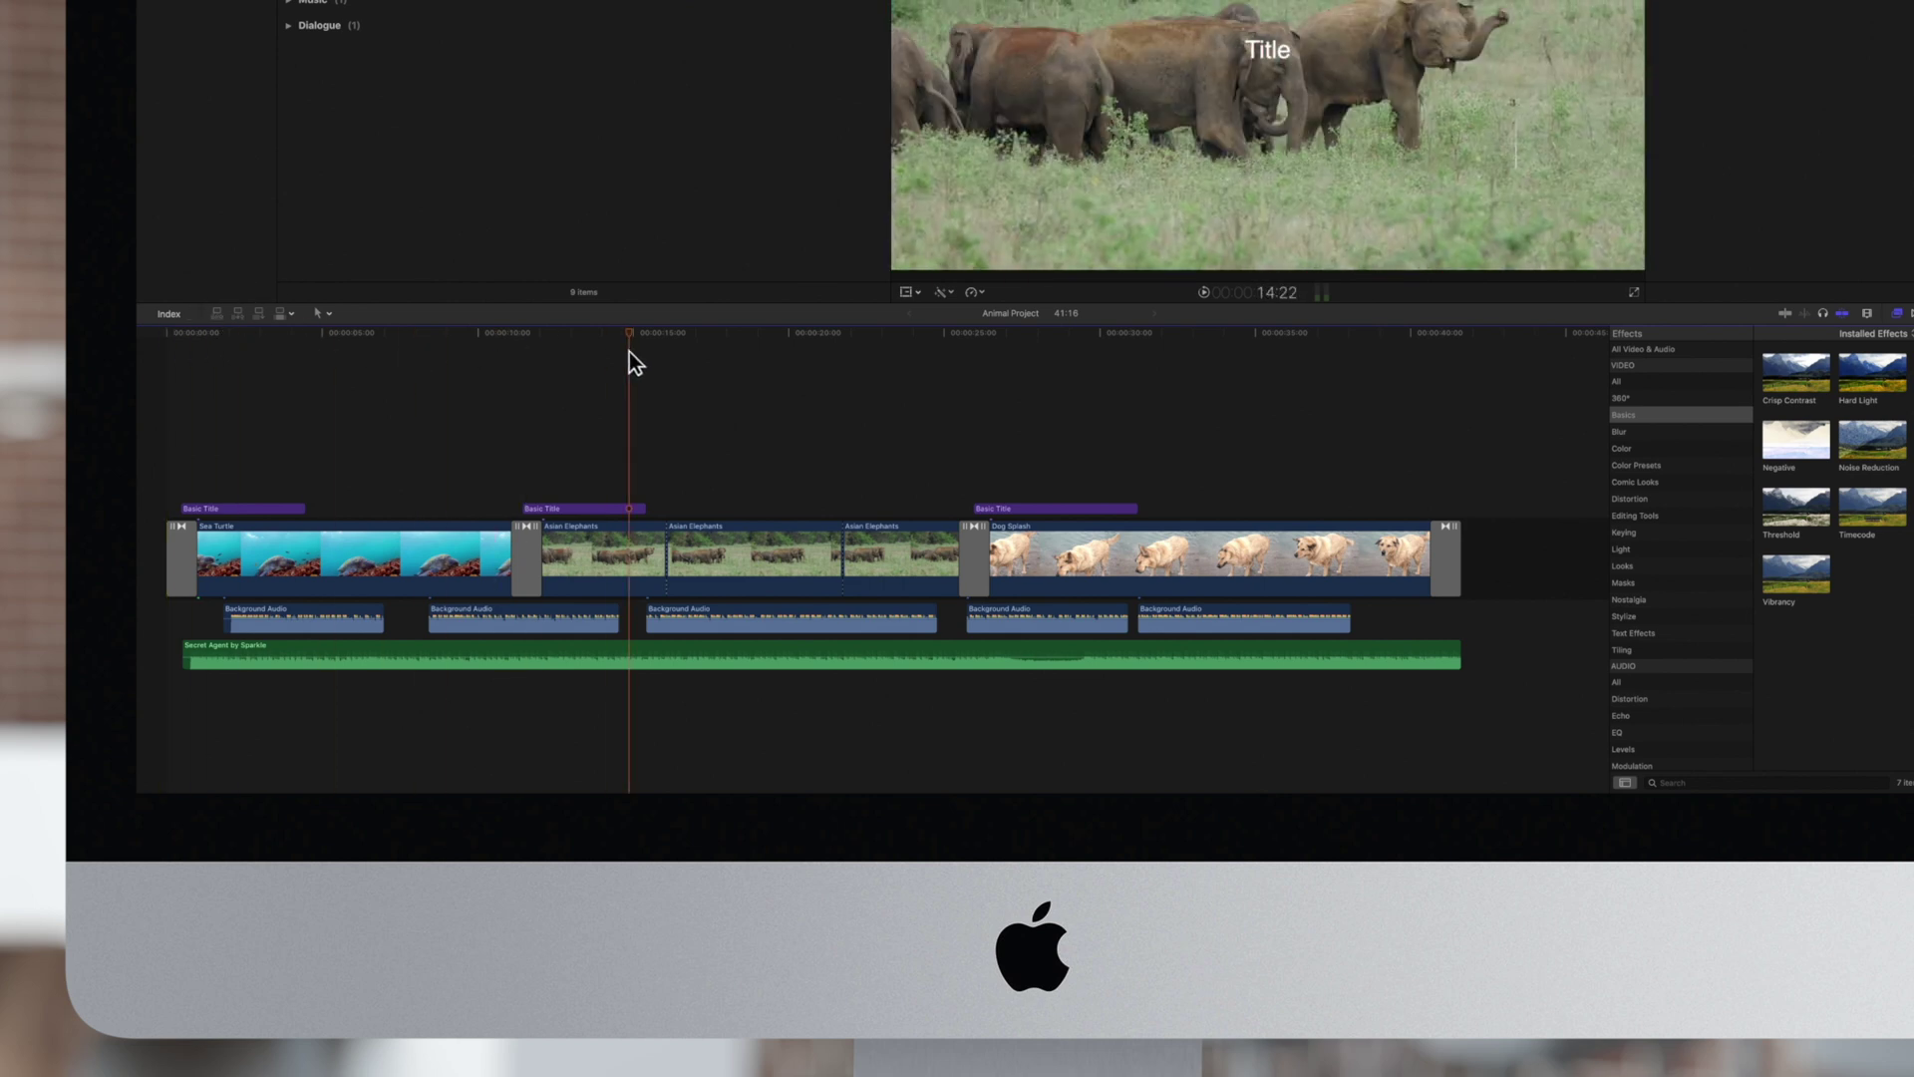
Step: Zoom in two levels around the 14:22 playhead, then two levels back out
key(super+equal)
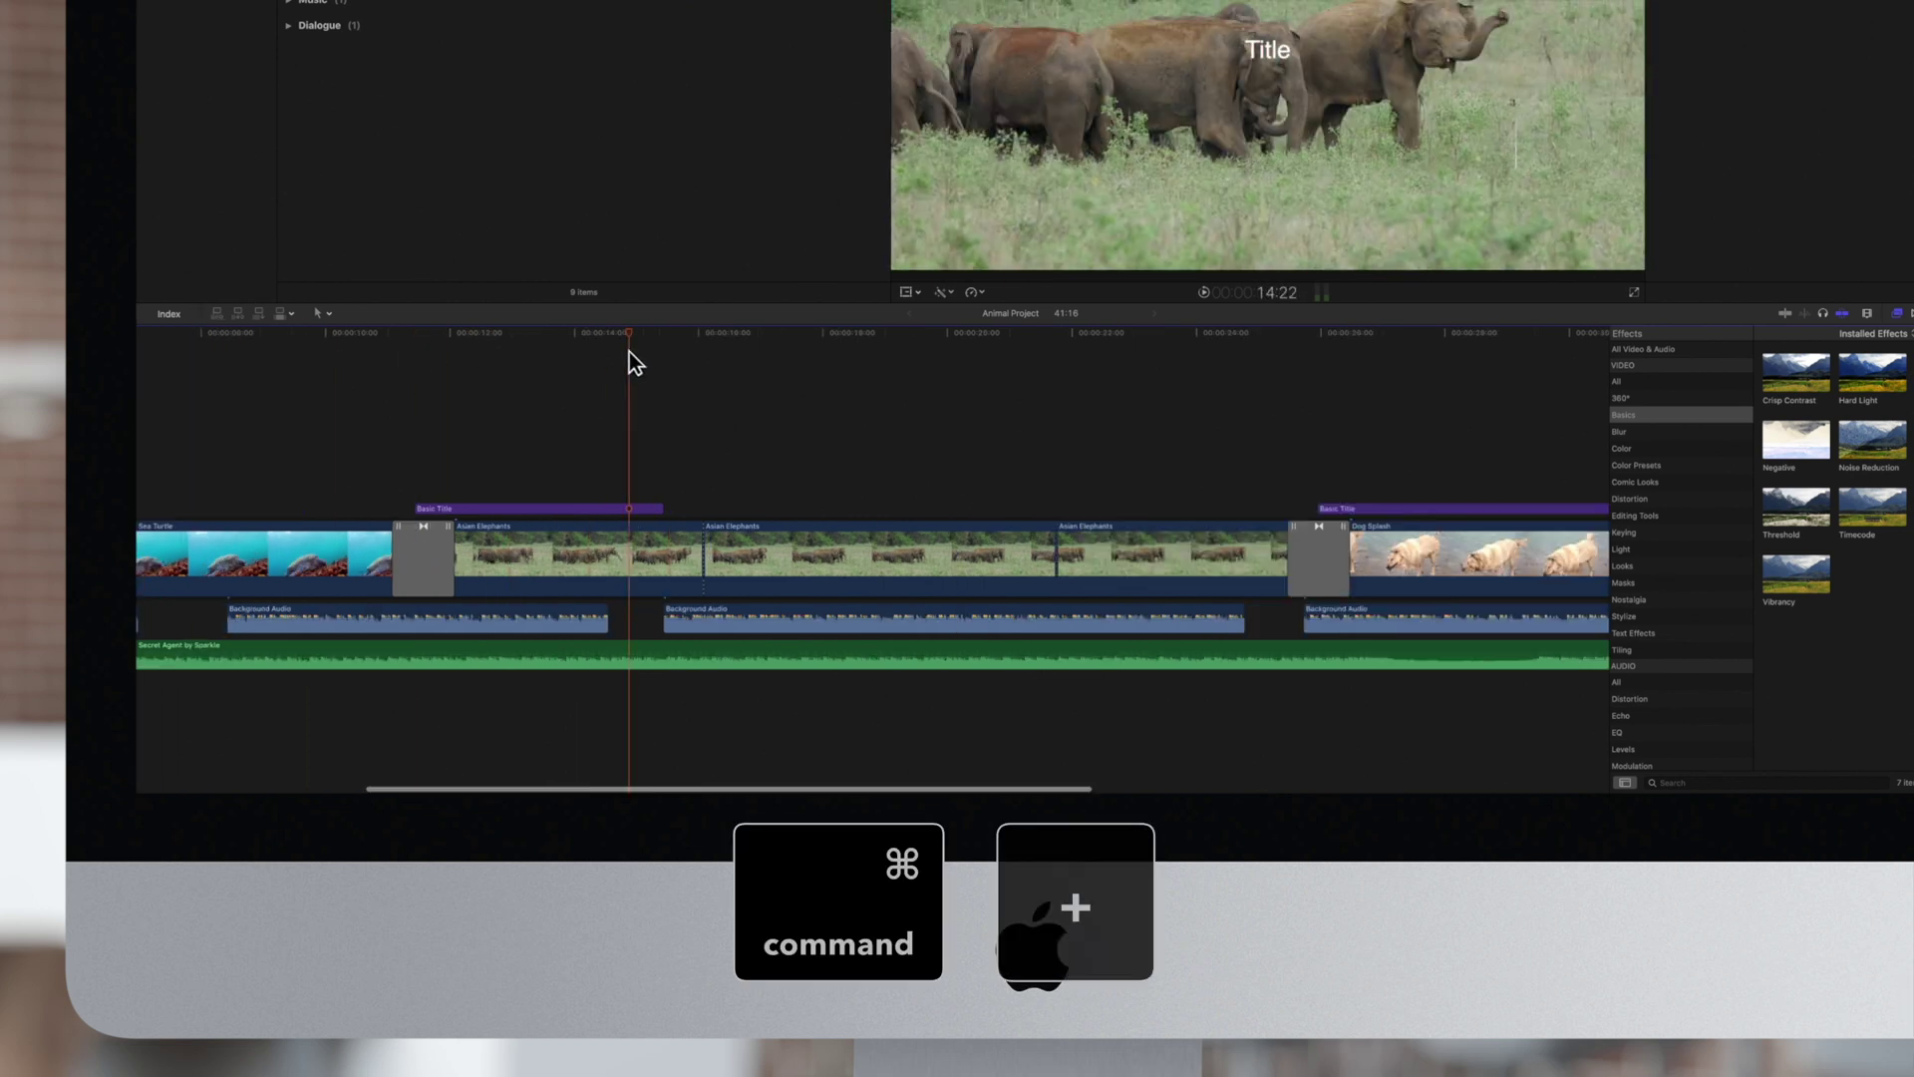
key(super+equal)
key(super+equal)
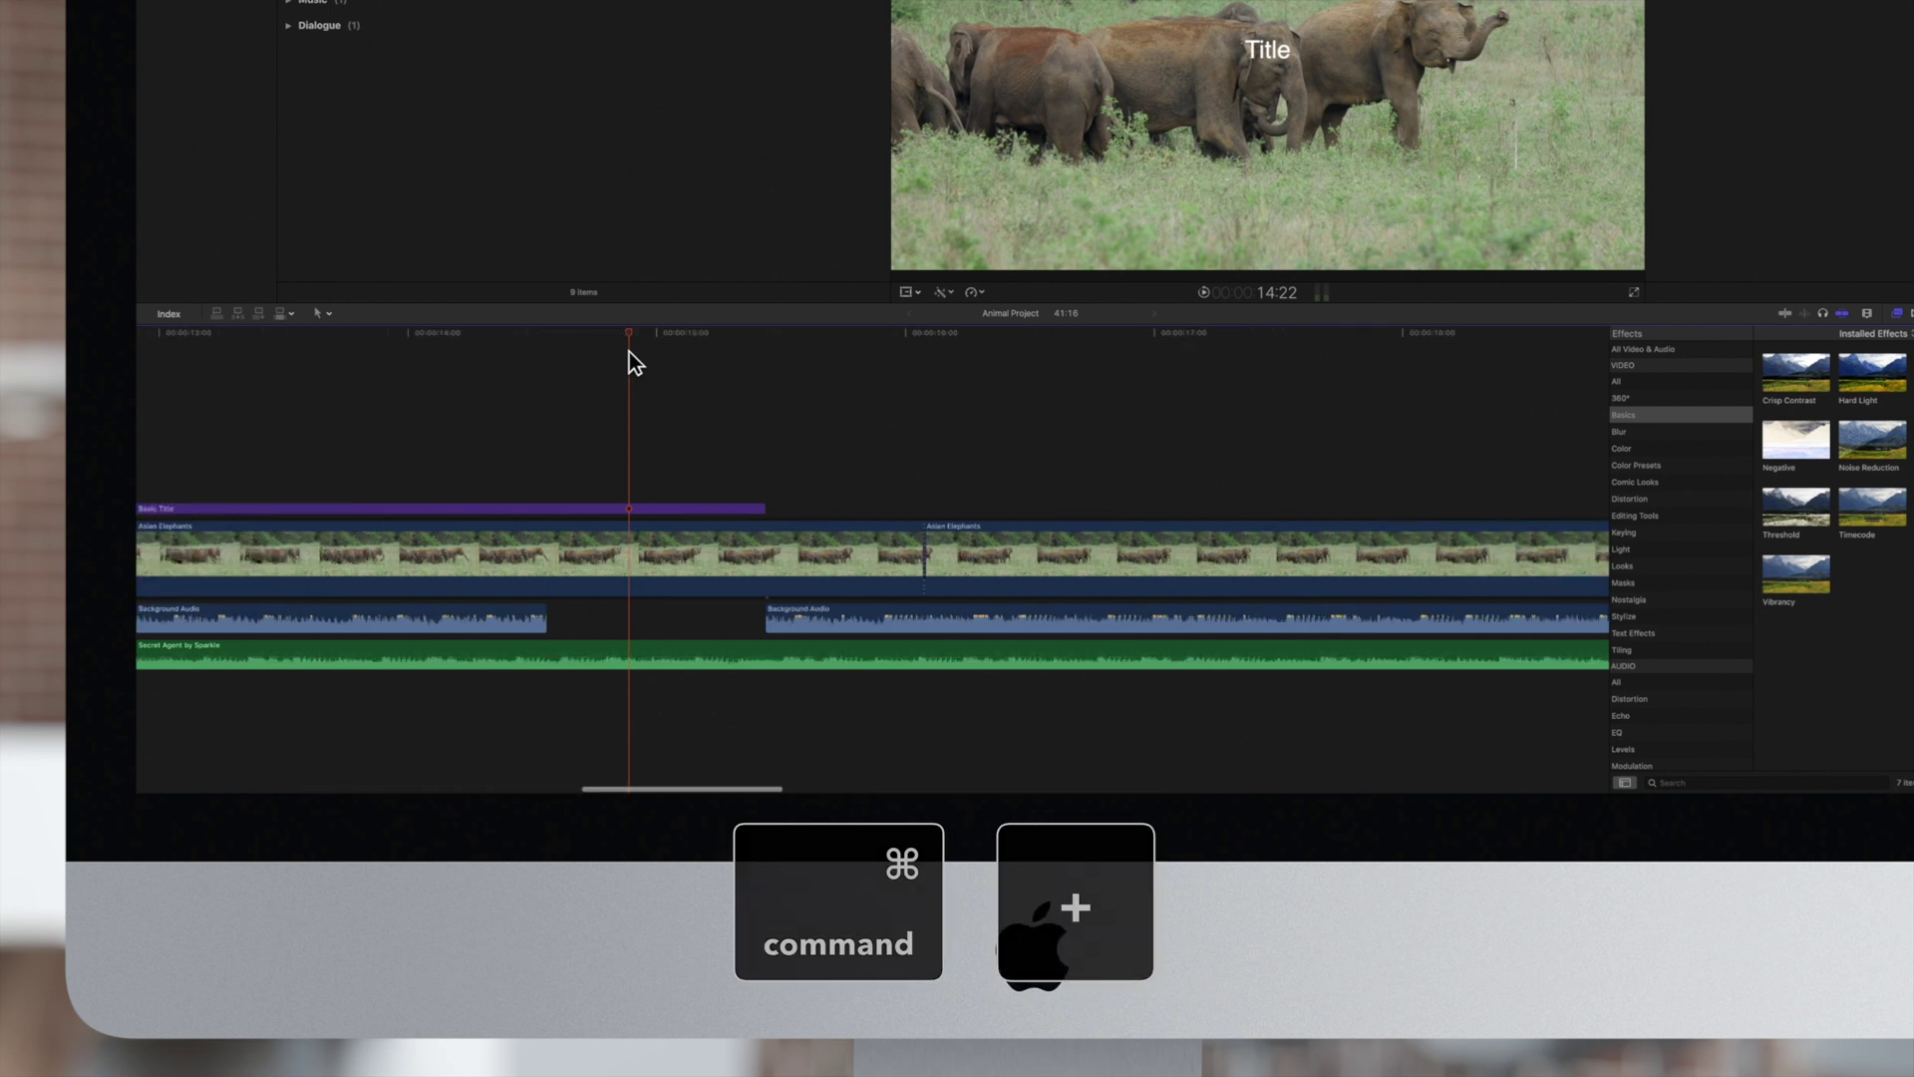
key(super+minus)
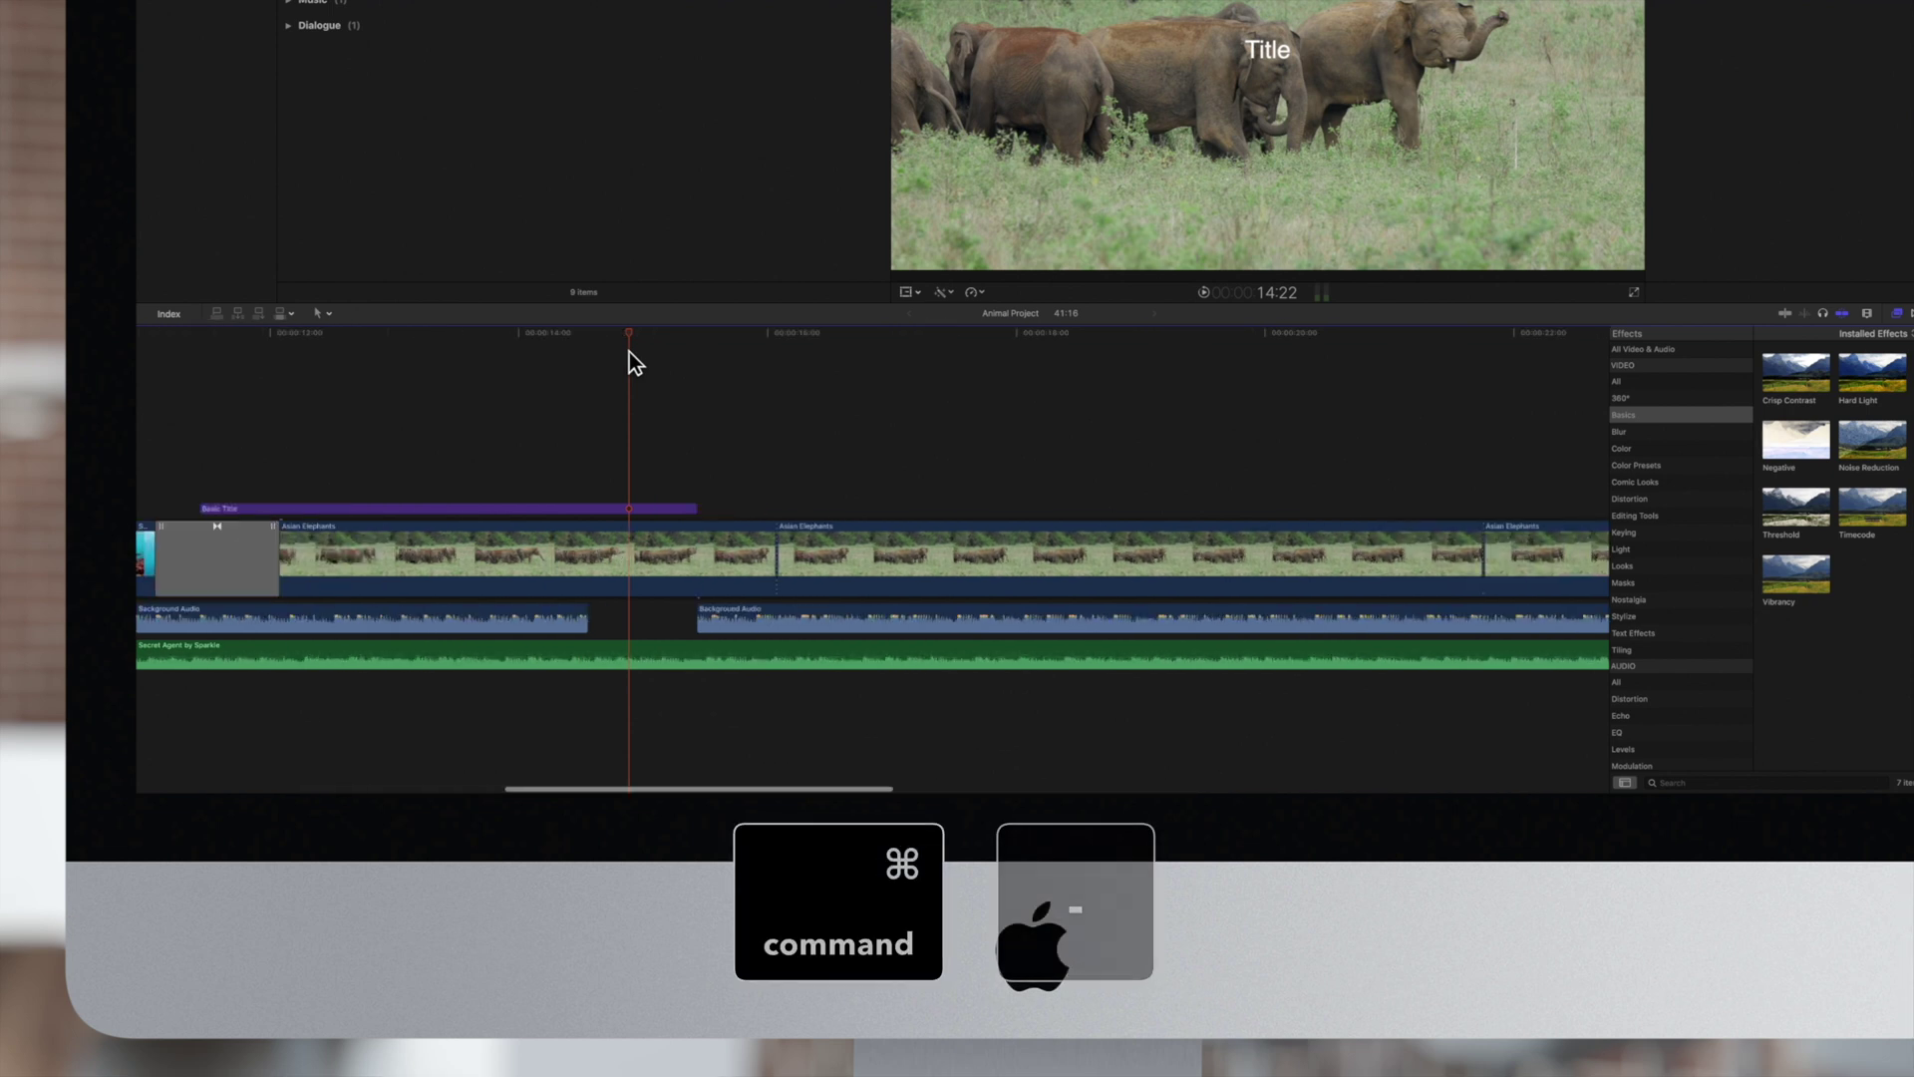
key(super+minus)
key(super+minus)
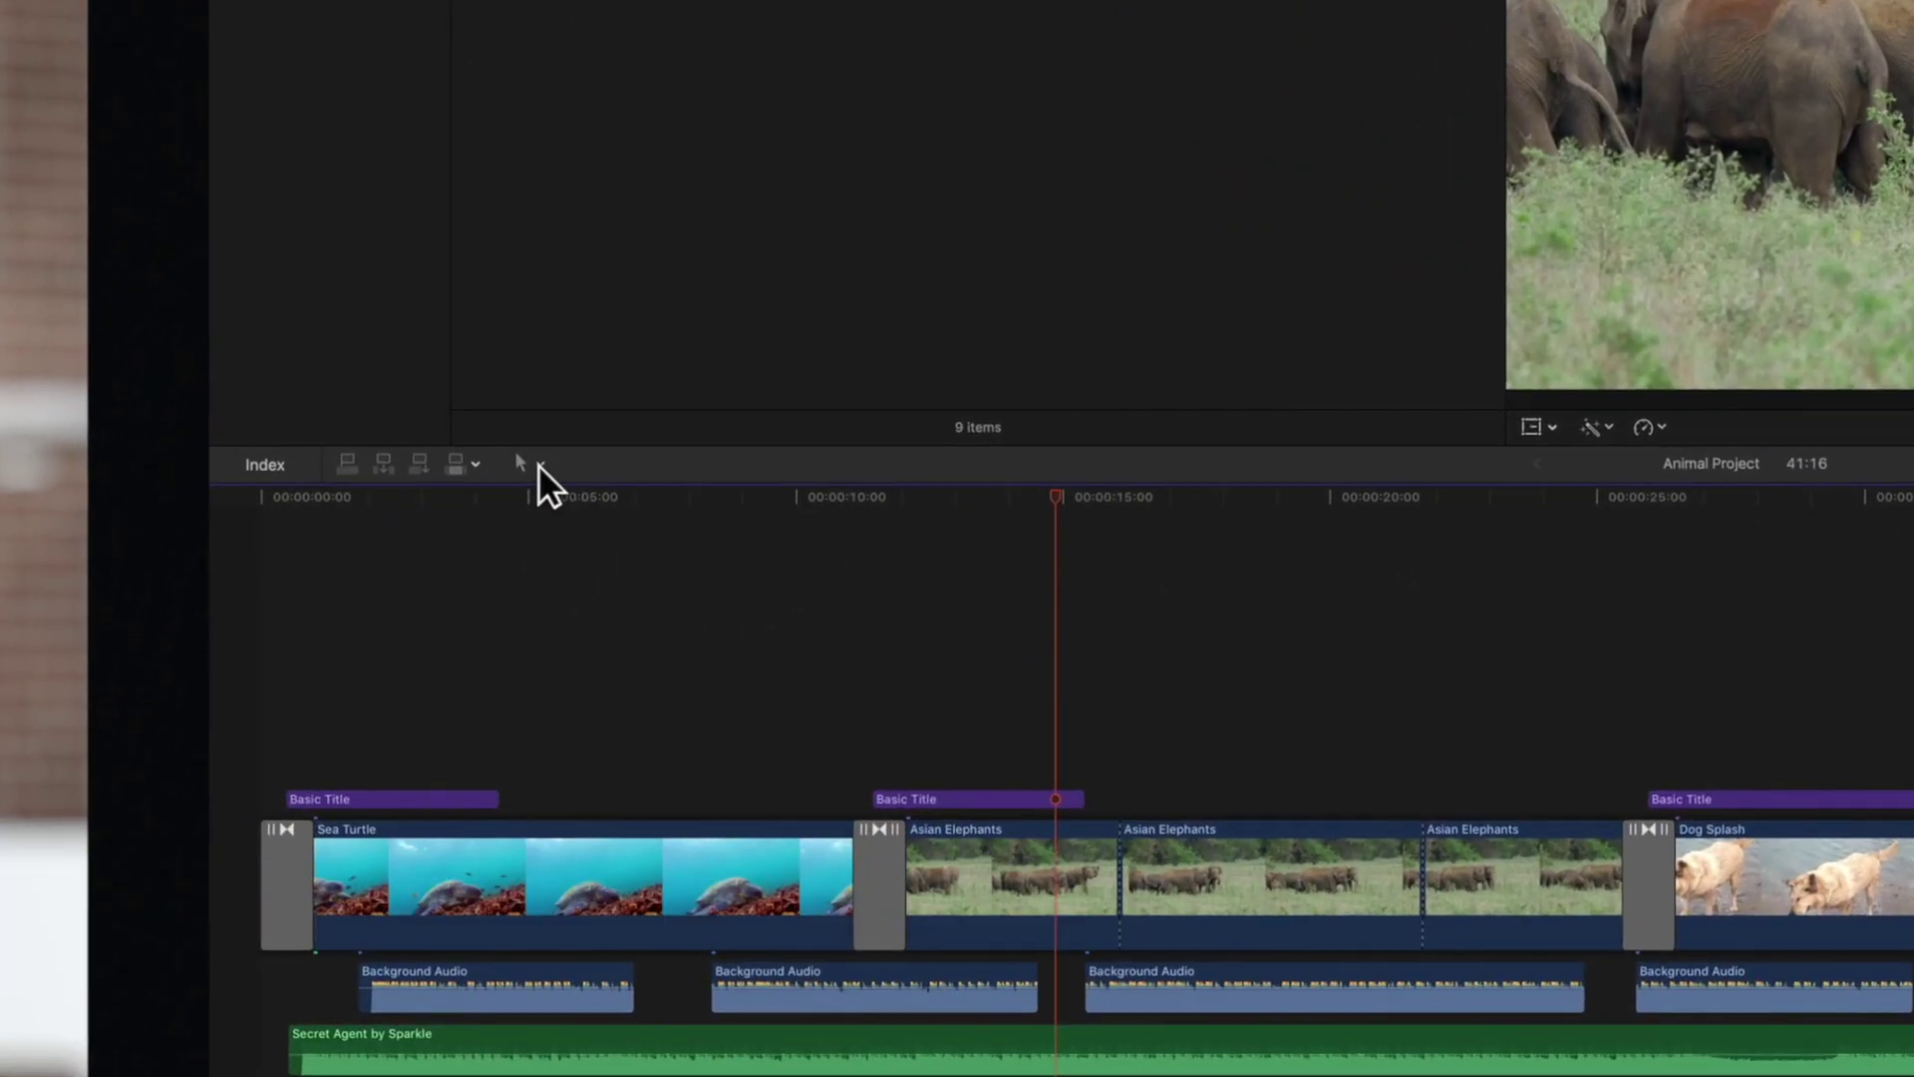
Step: Choose the Zoom tool from the timeline's Tools pop-up menu
click(538, 465)
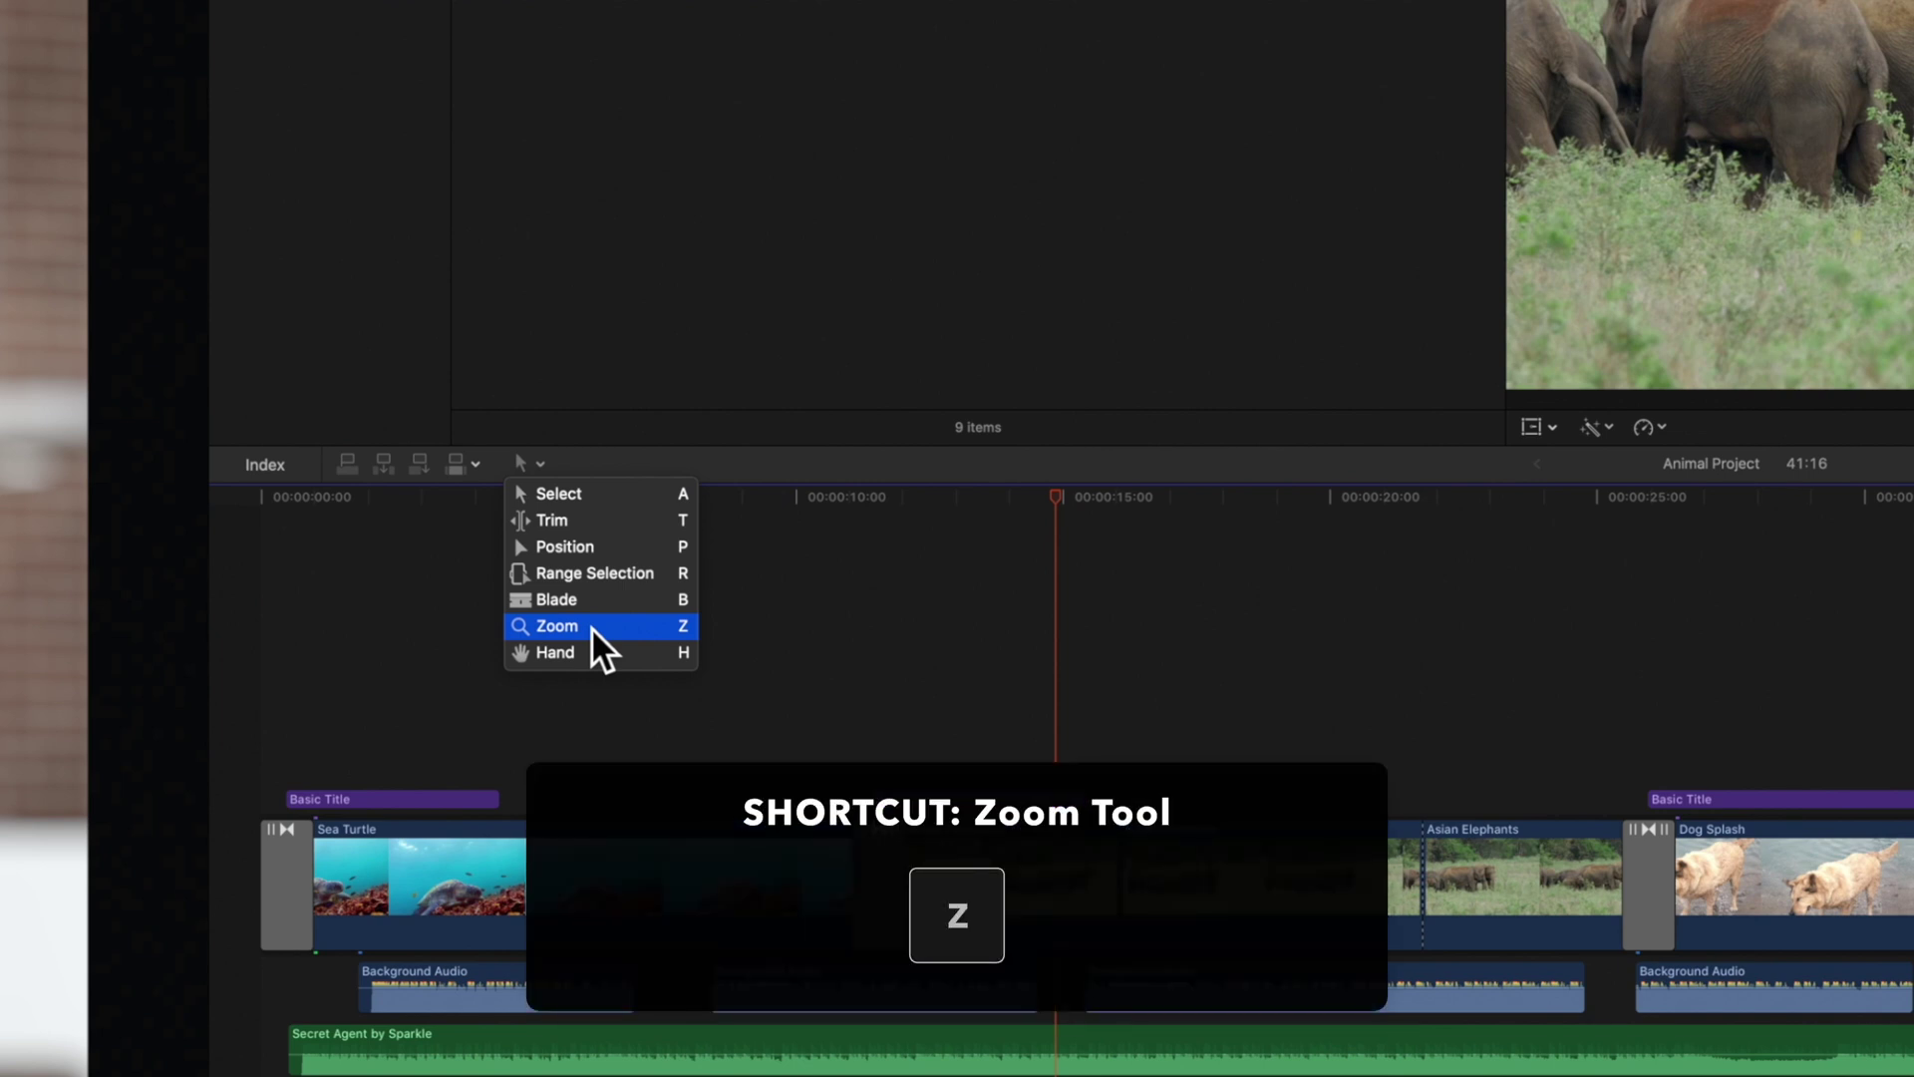
click(591, 627)
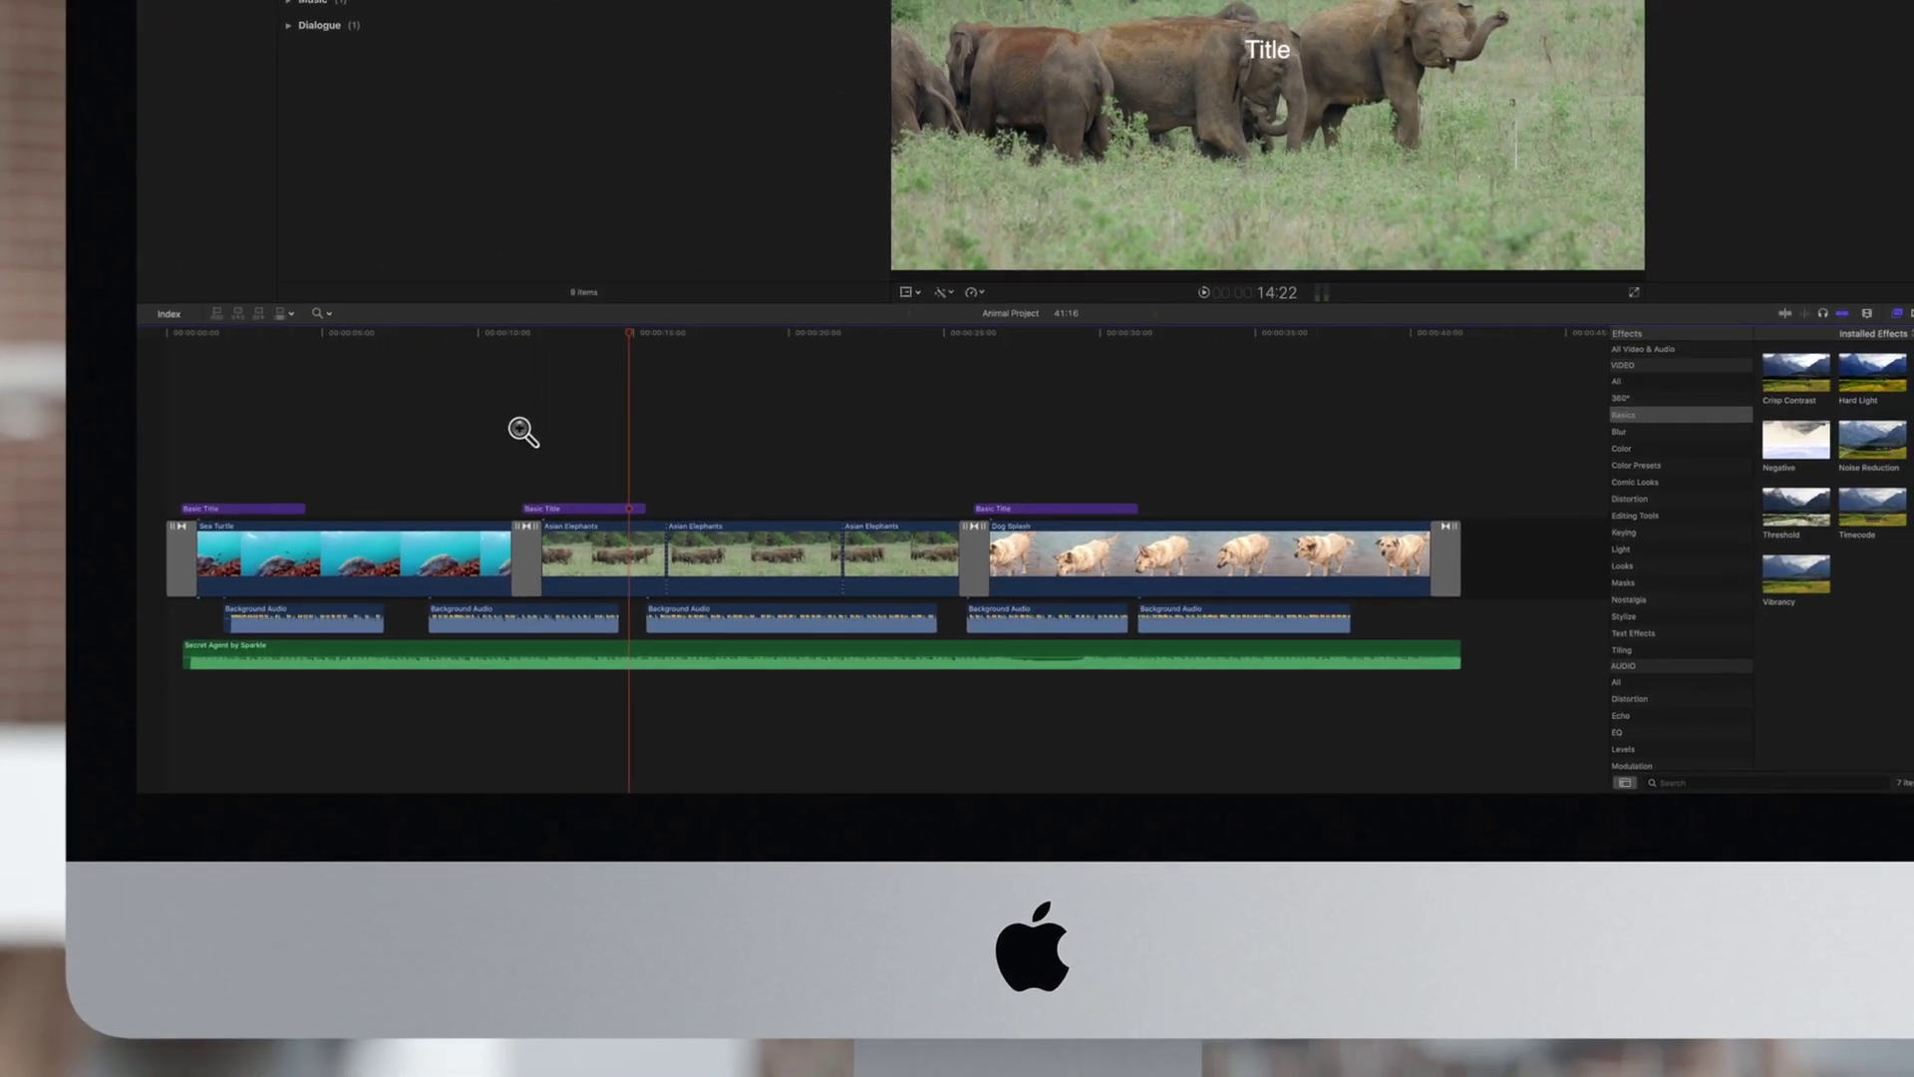
Step: Zoom in twice on the elephant clips with the Zoom tool, then Option-zoom back out
click(578, 438)
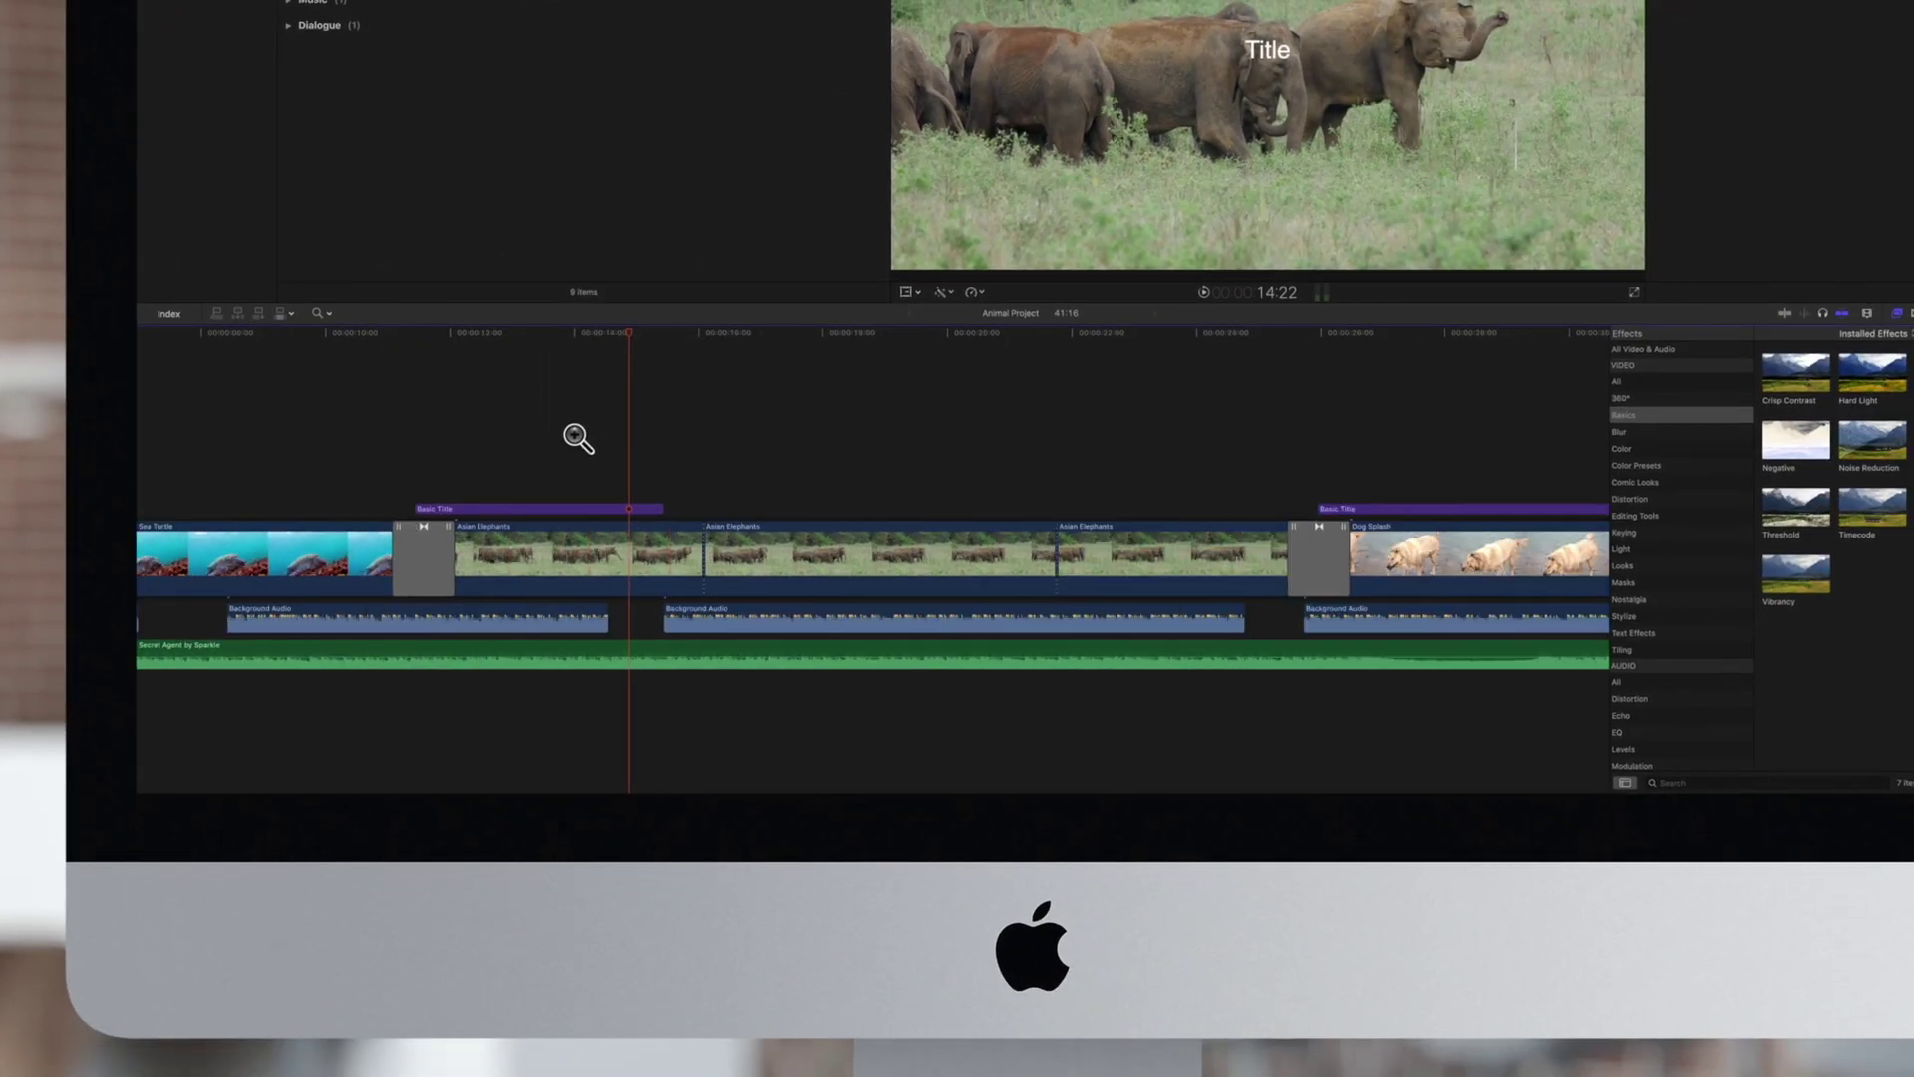
click(577, 439)
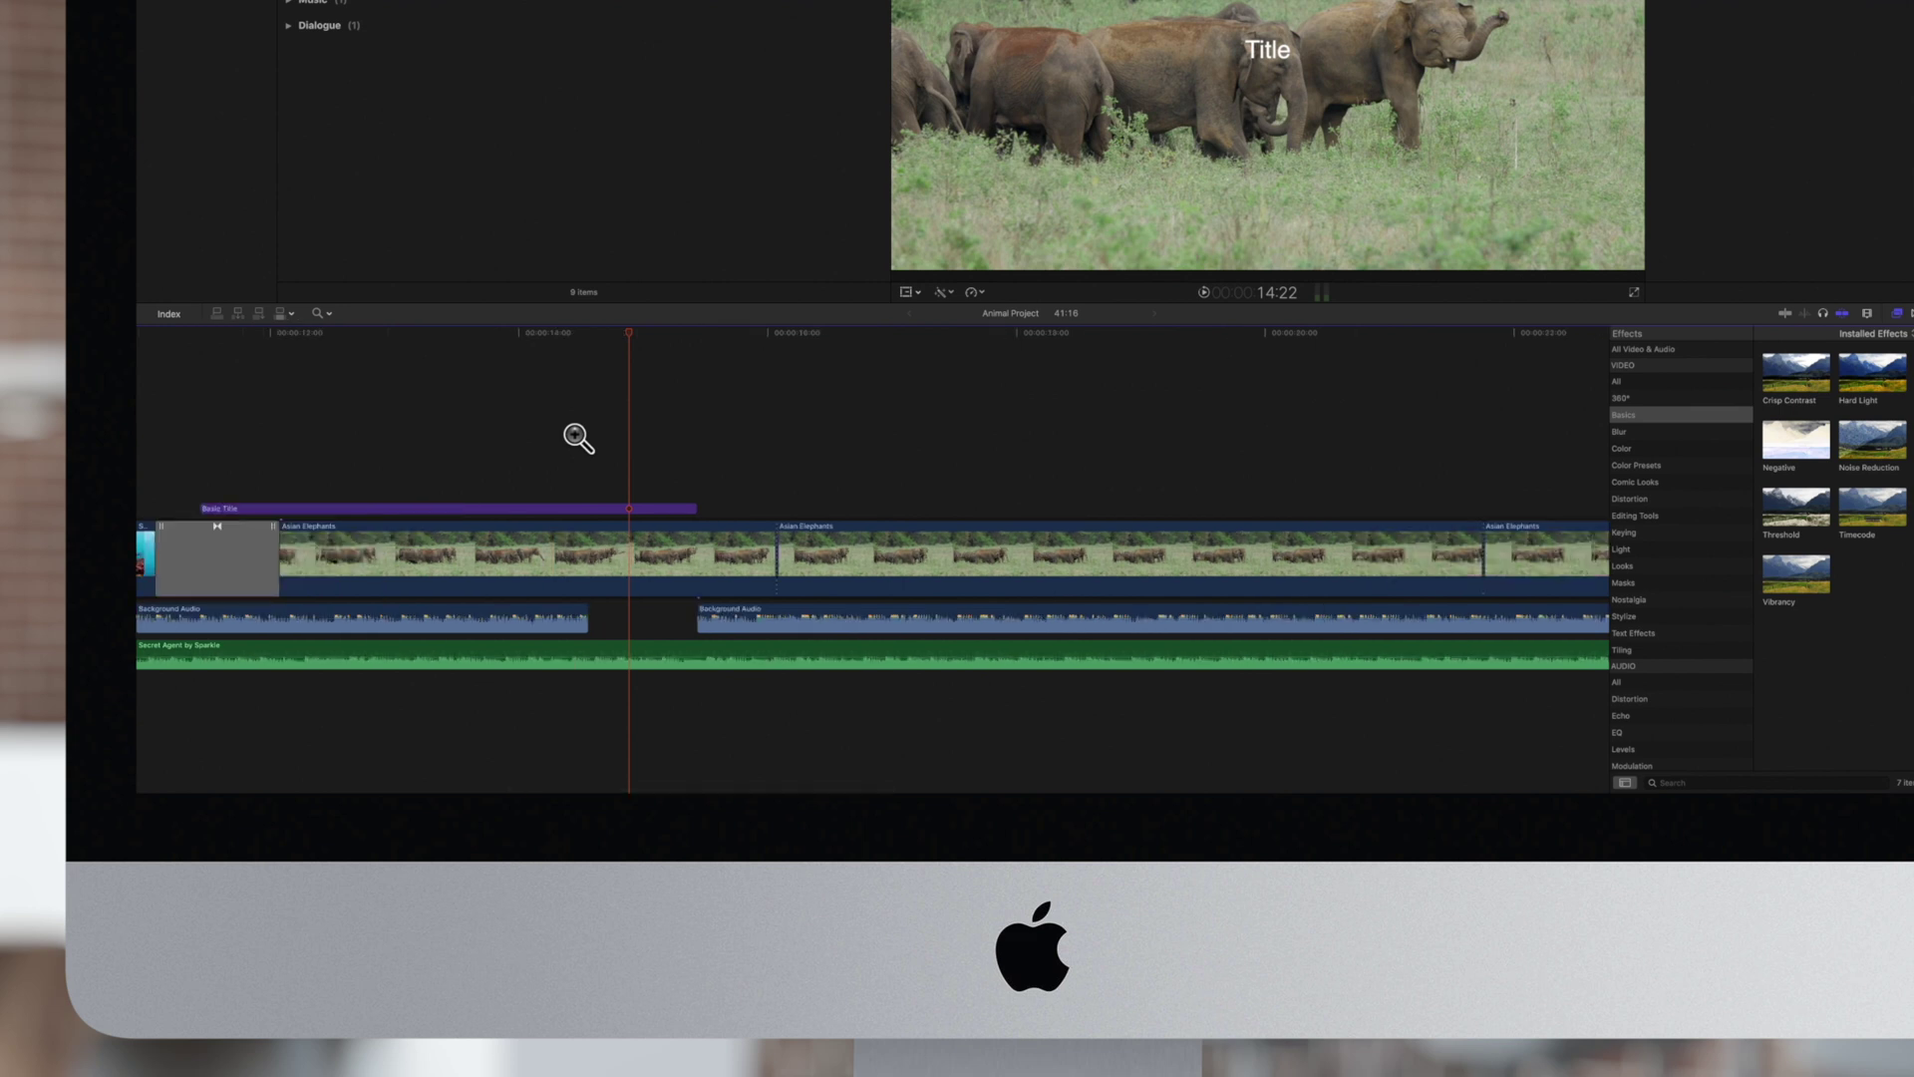
key(alt)
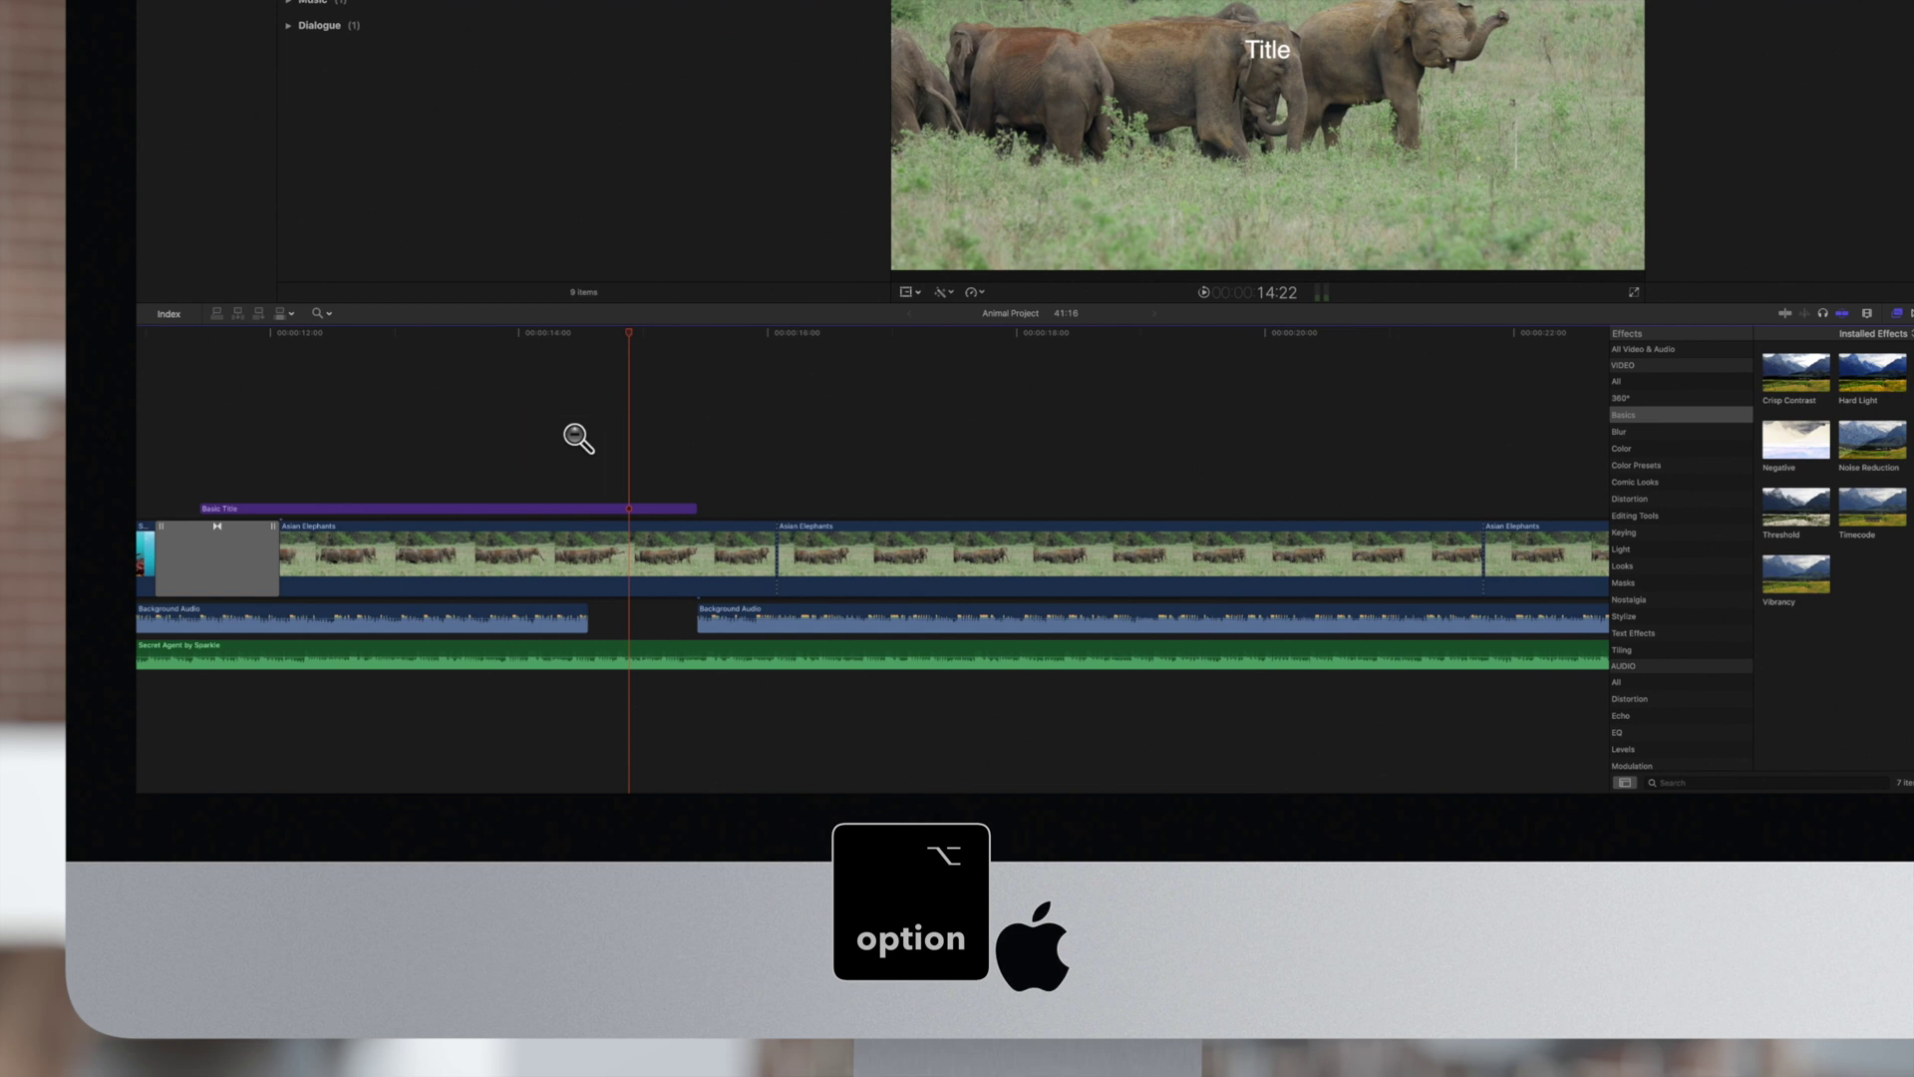
alt+click(576, 435)
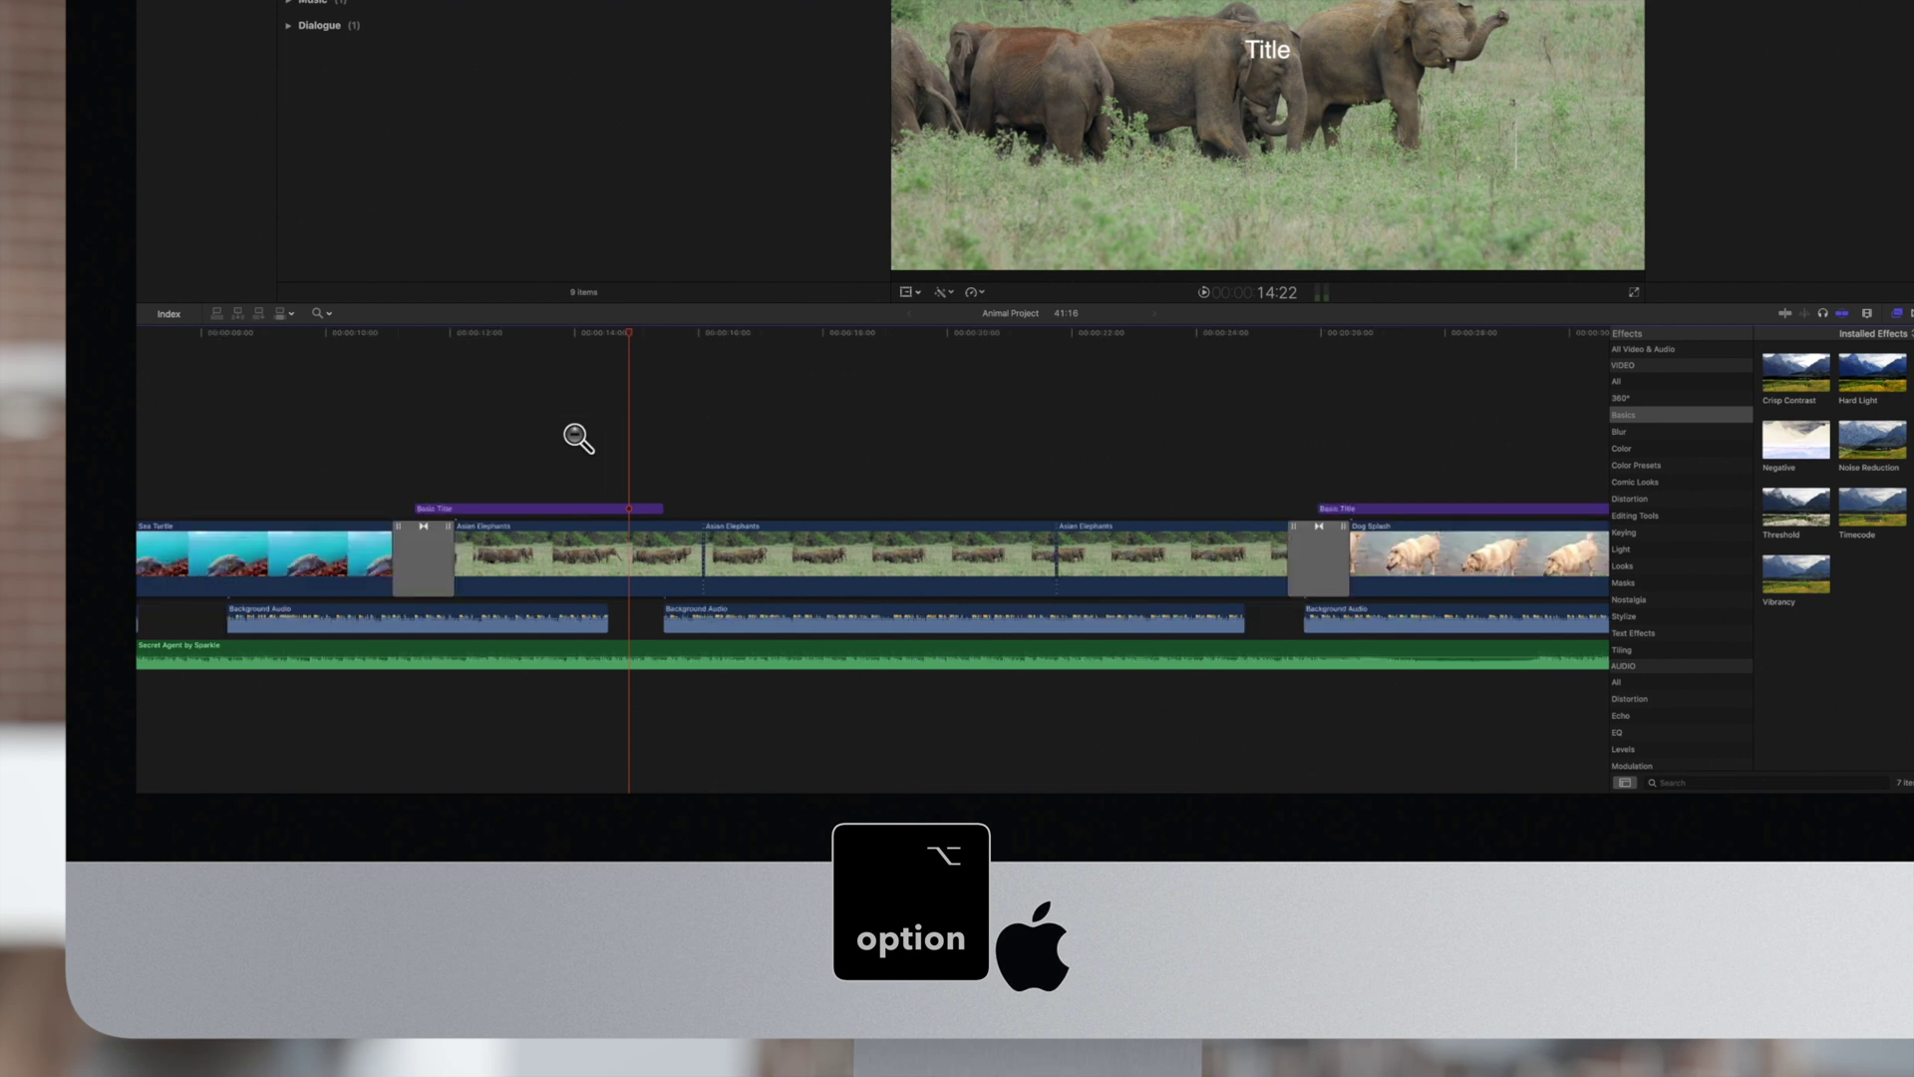
alt+click(578, 437)
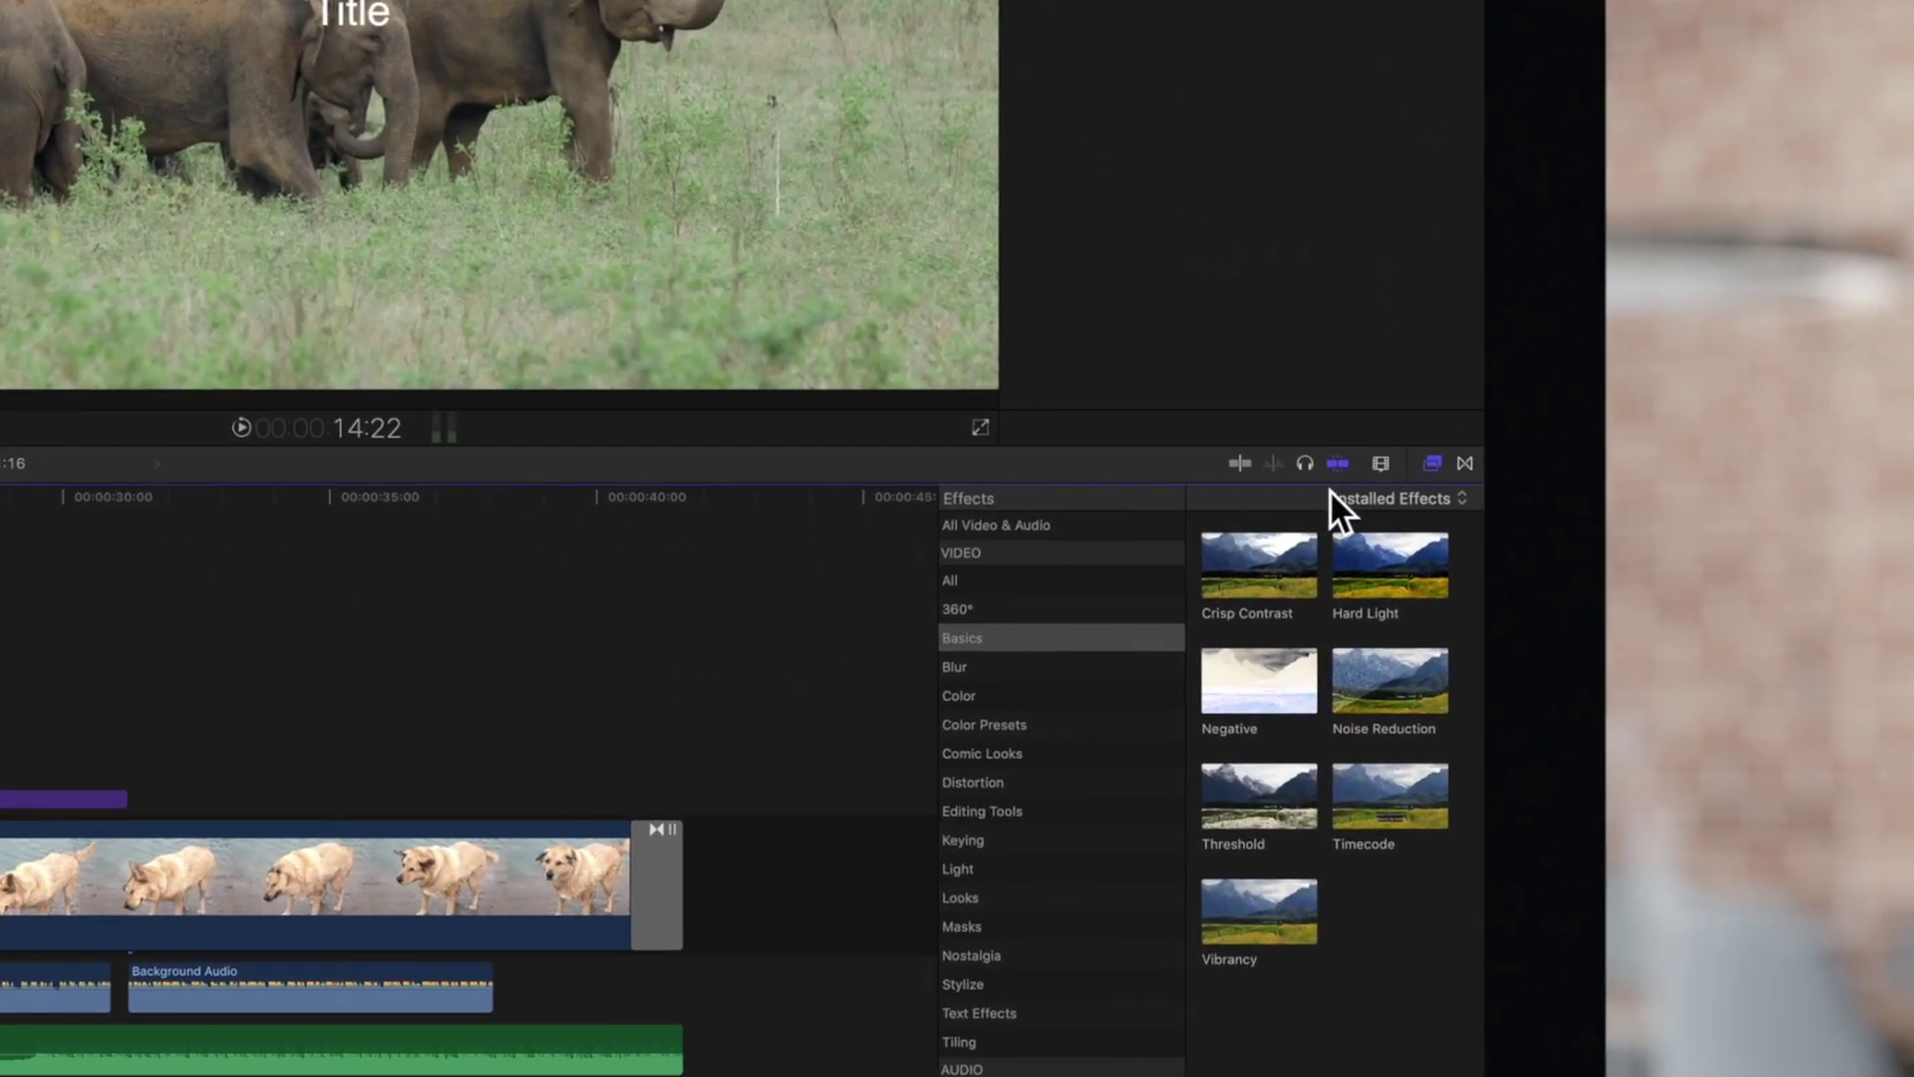
Step: Use the Clip Appearance zoom slider to zoom in close on the Asian Elephants clips
click(1395, 472)
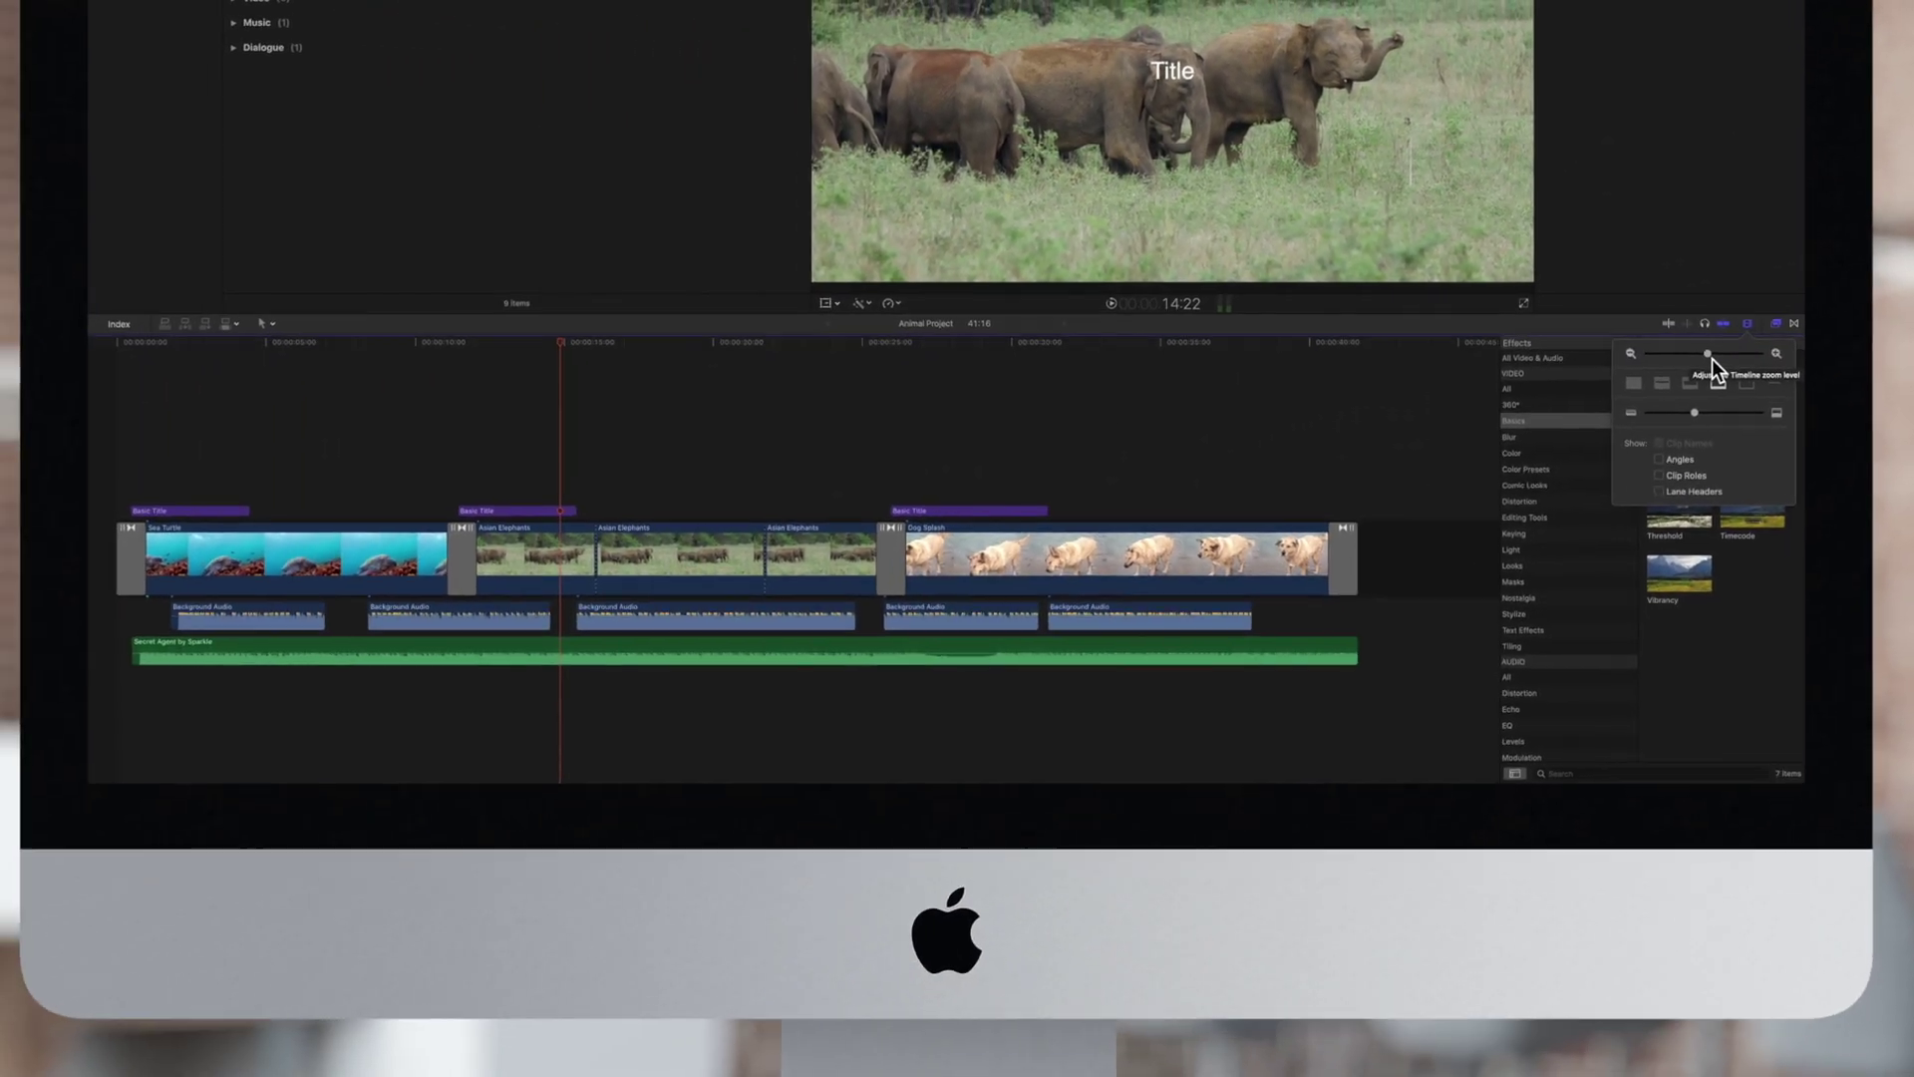
mouse_move(1708, 353)
mouse_down()
mouse_move(1672, 355)
mouse_move(1744, 353)
mouse_up()
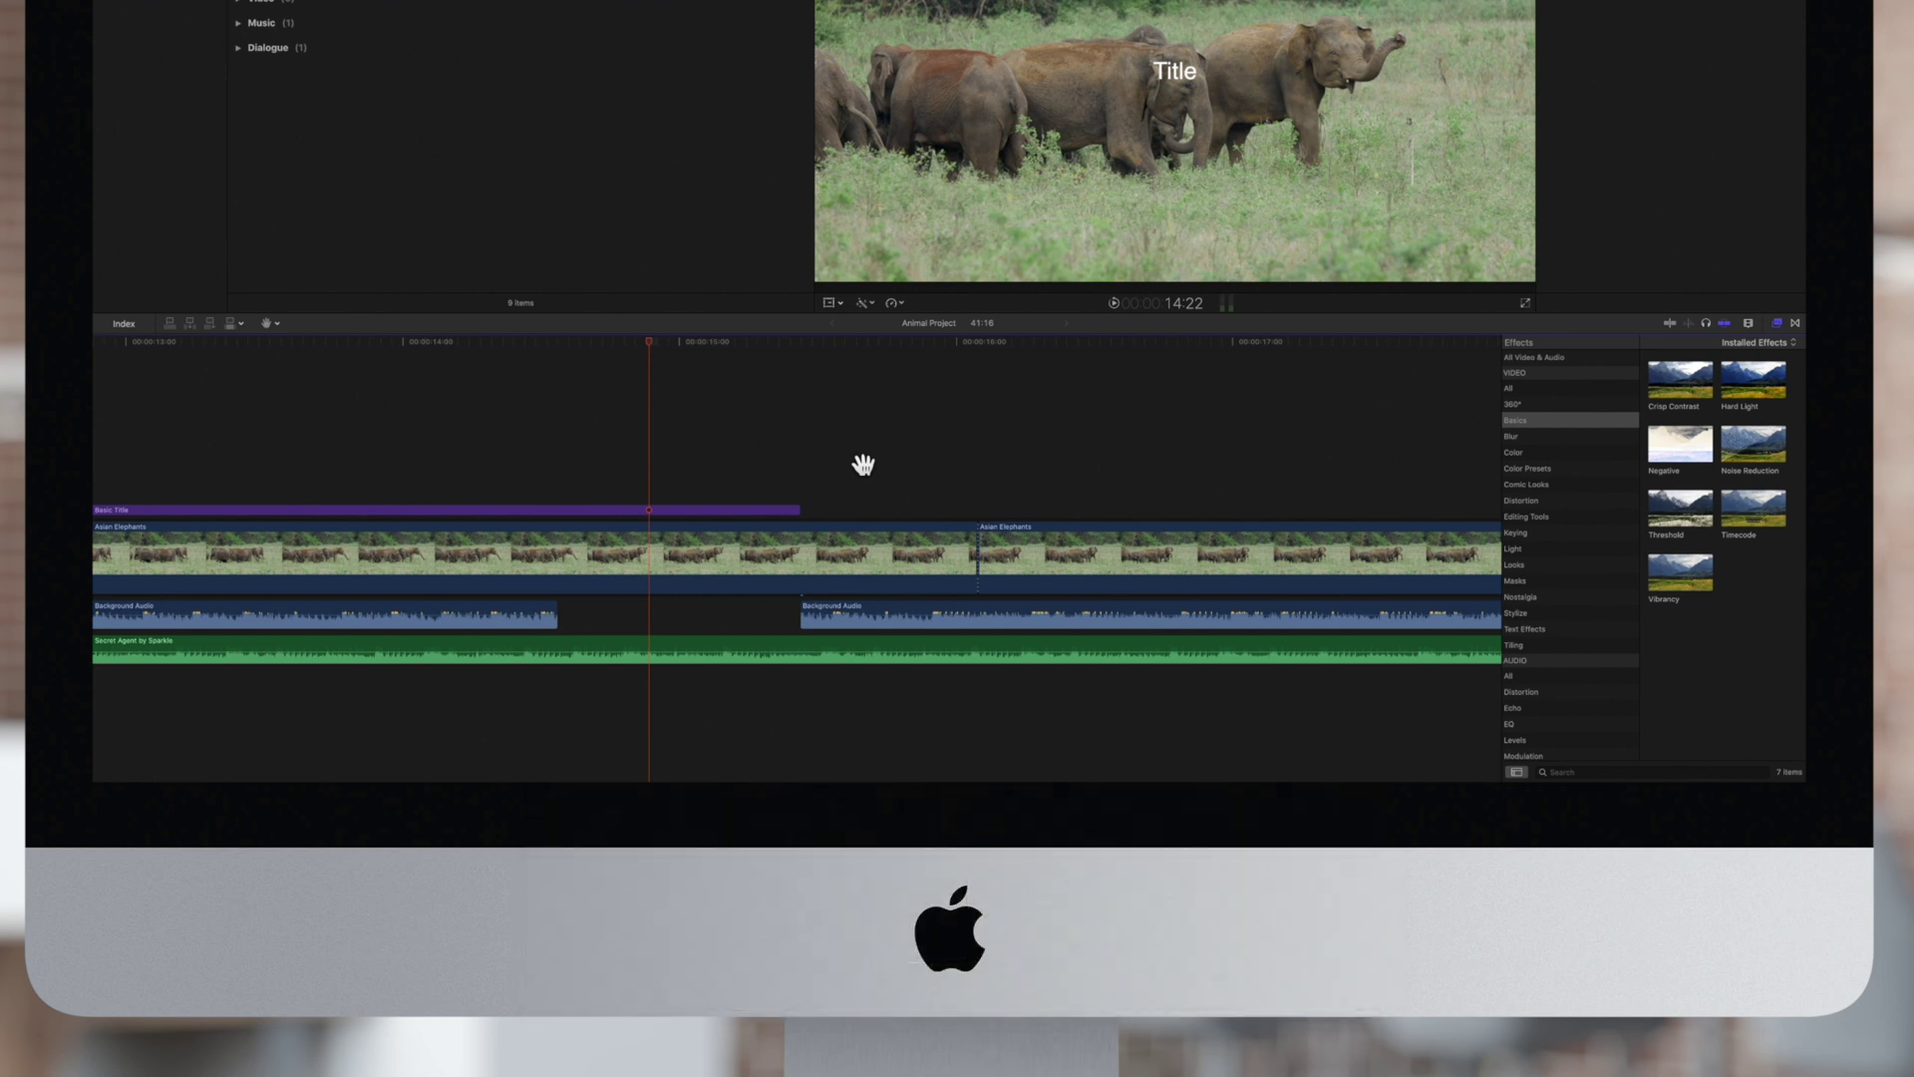
Step: Zoom to Fit with Shift-Z so the full turtle-to-dog sequence shows
key(shift+z)
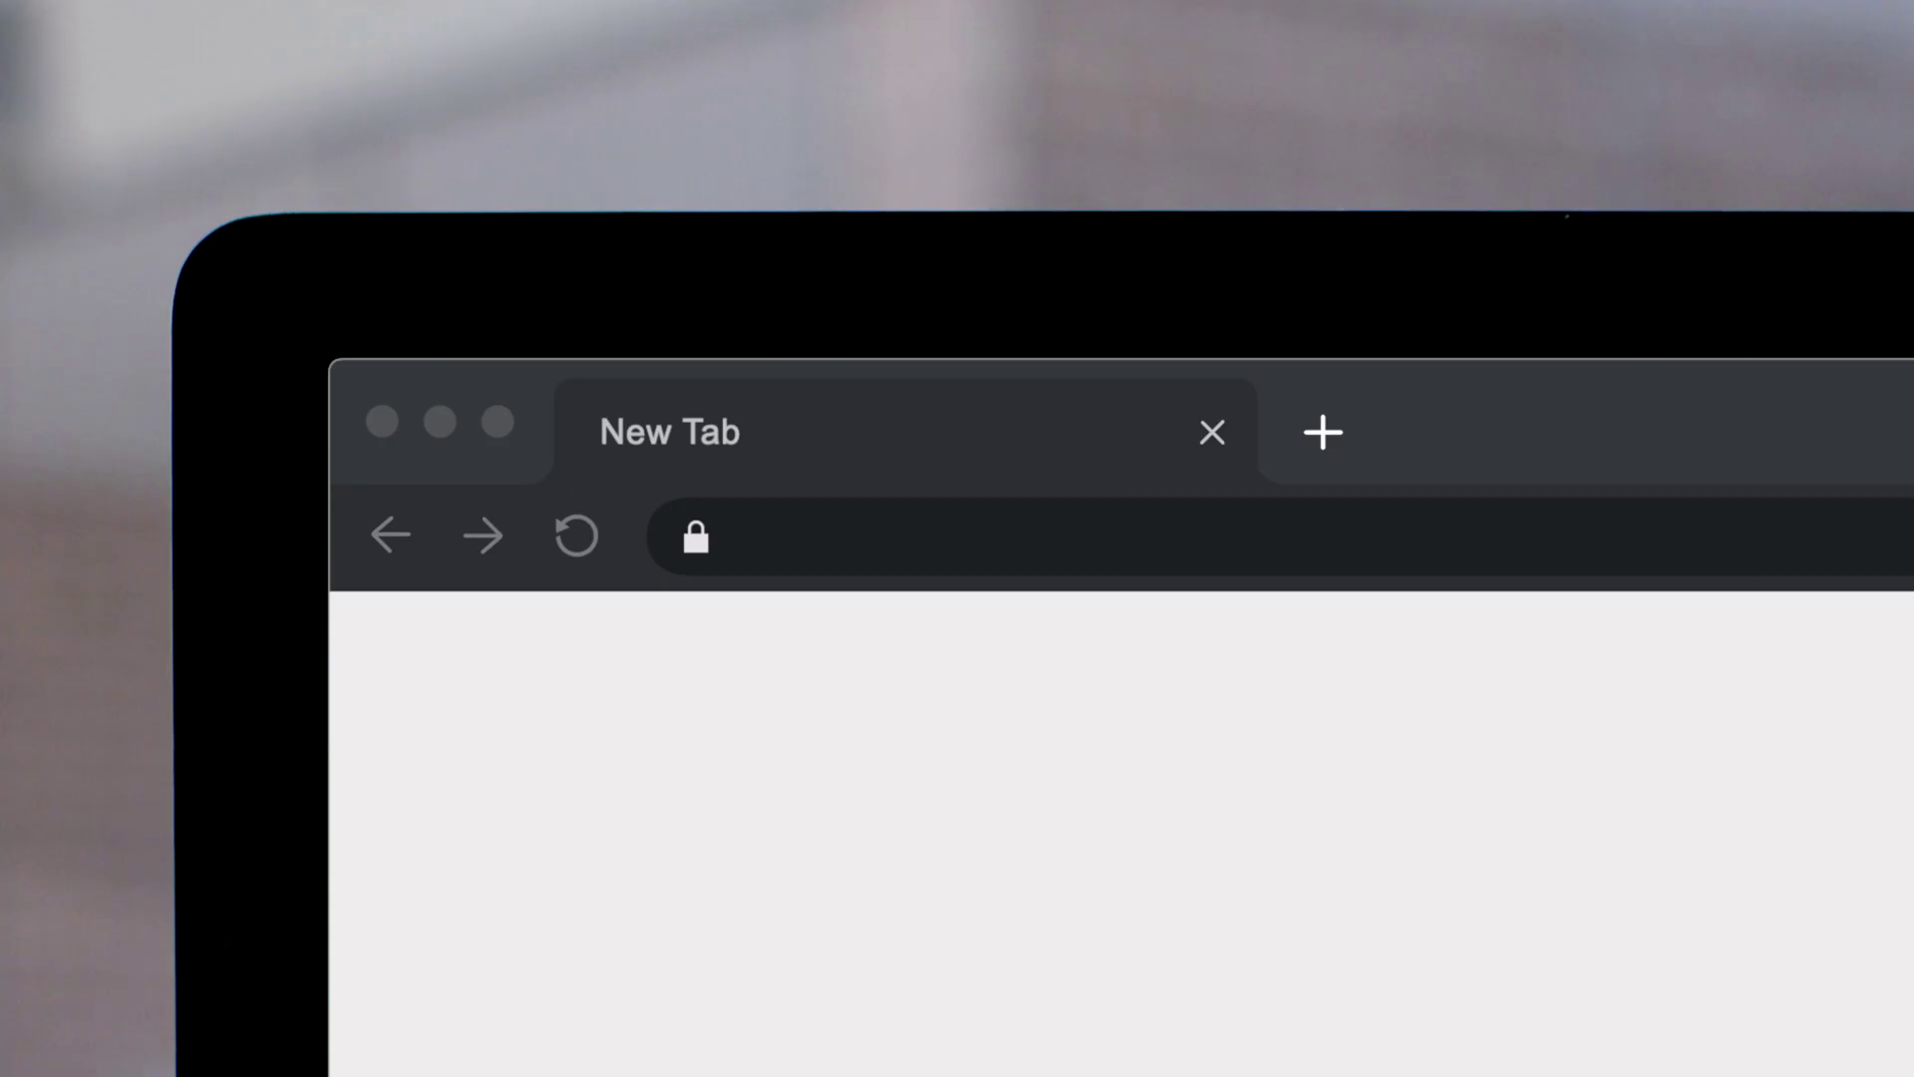
text(pixelfilmstudios.com)
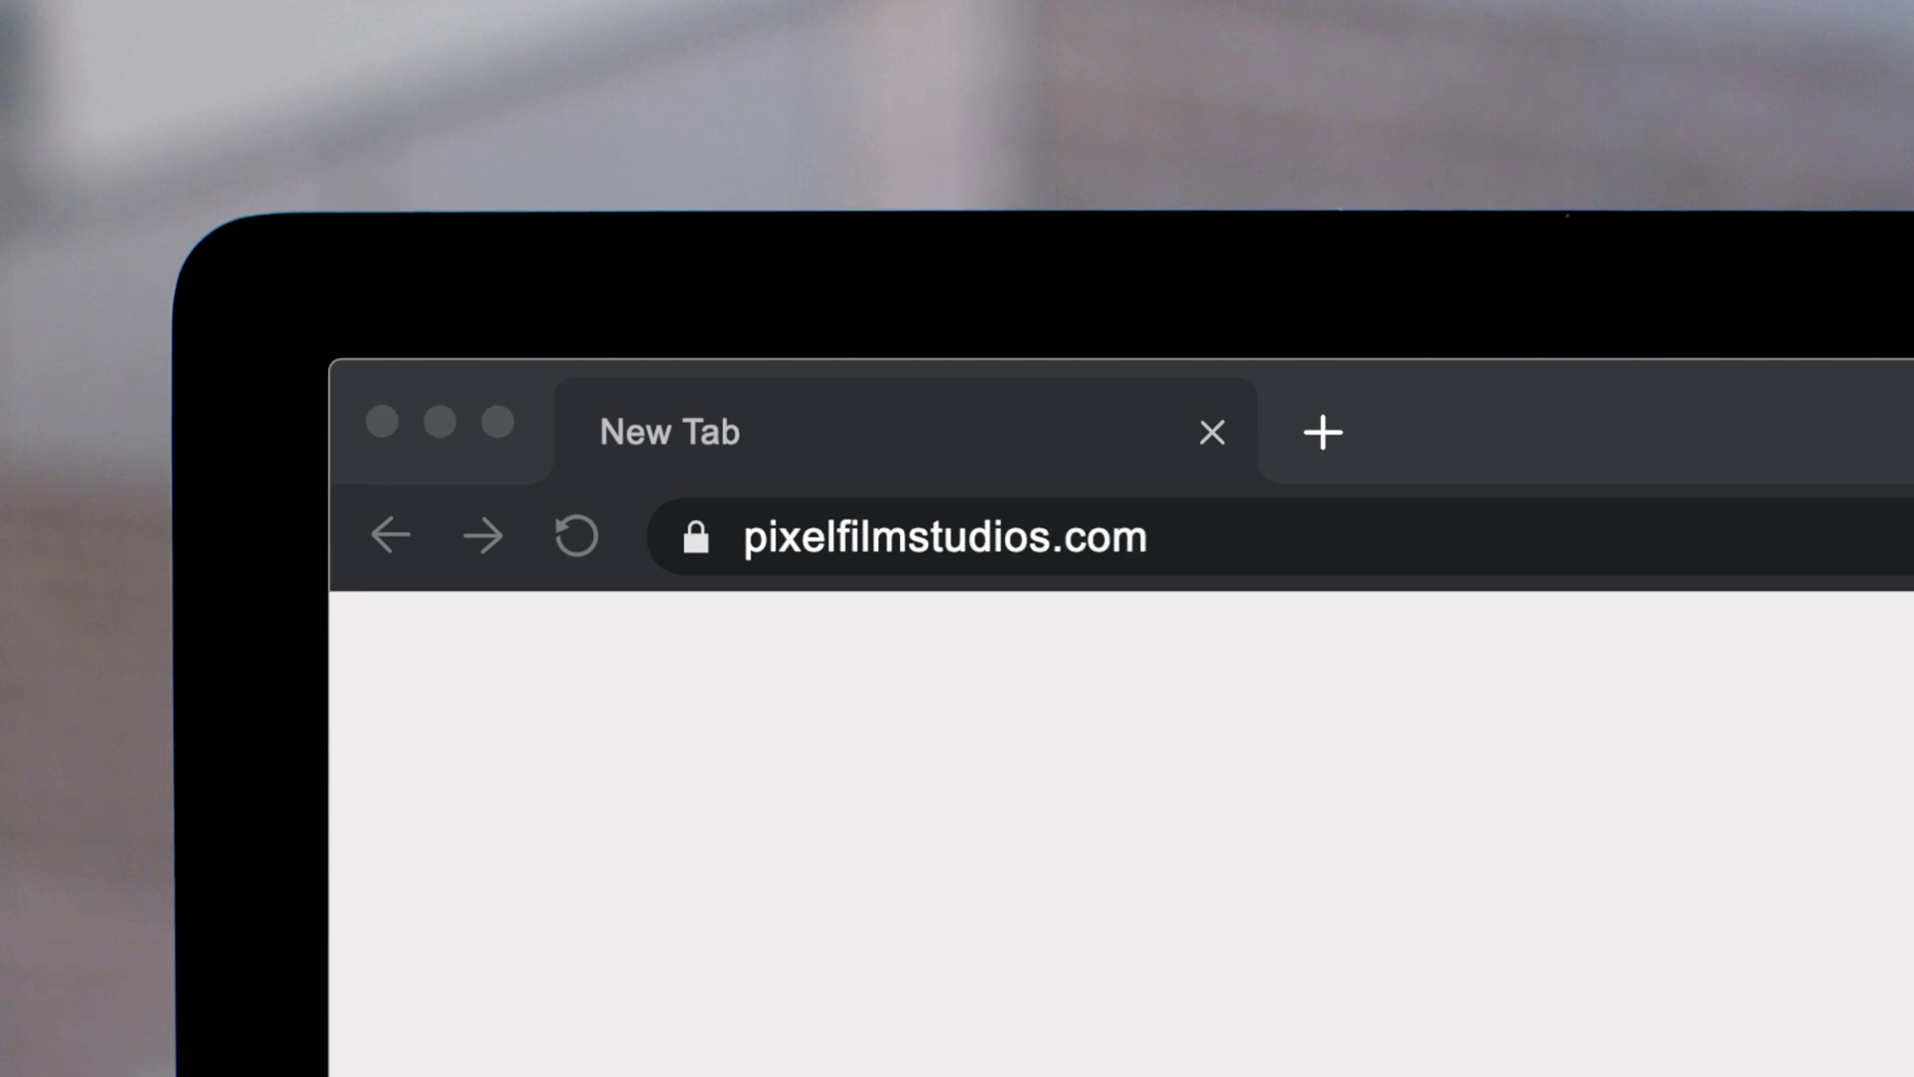